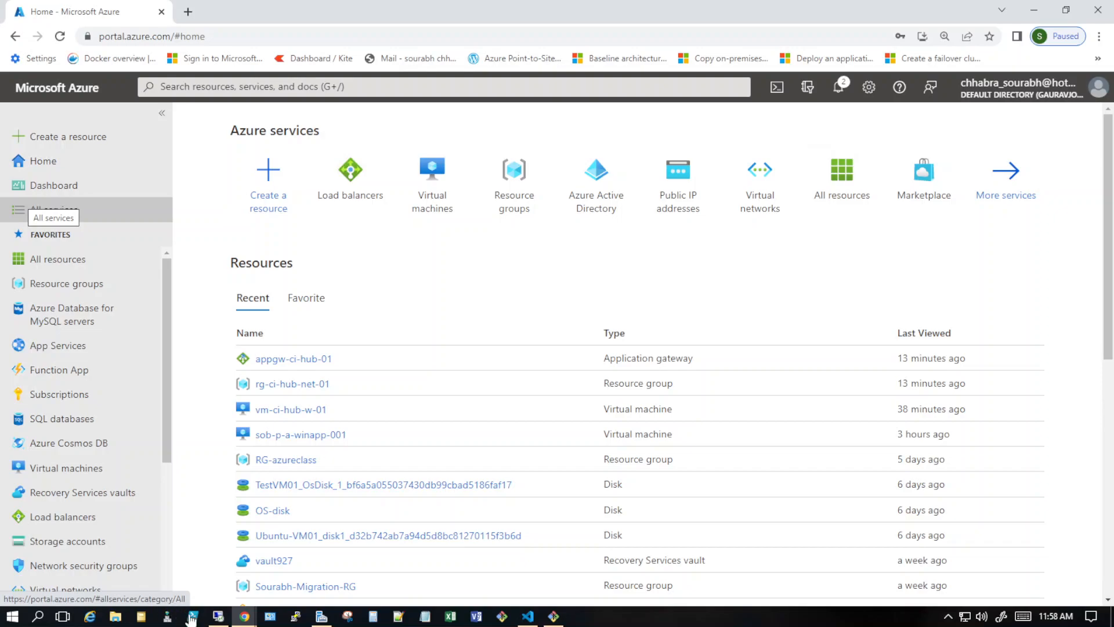
- Switch to the open Remote Desktop Connection session and maximize its window
left_click(218, 616)
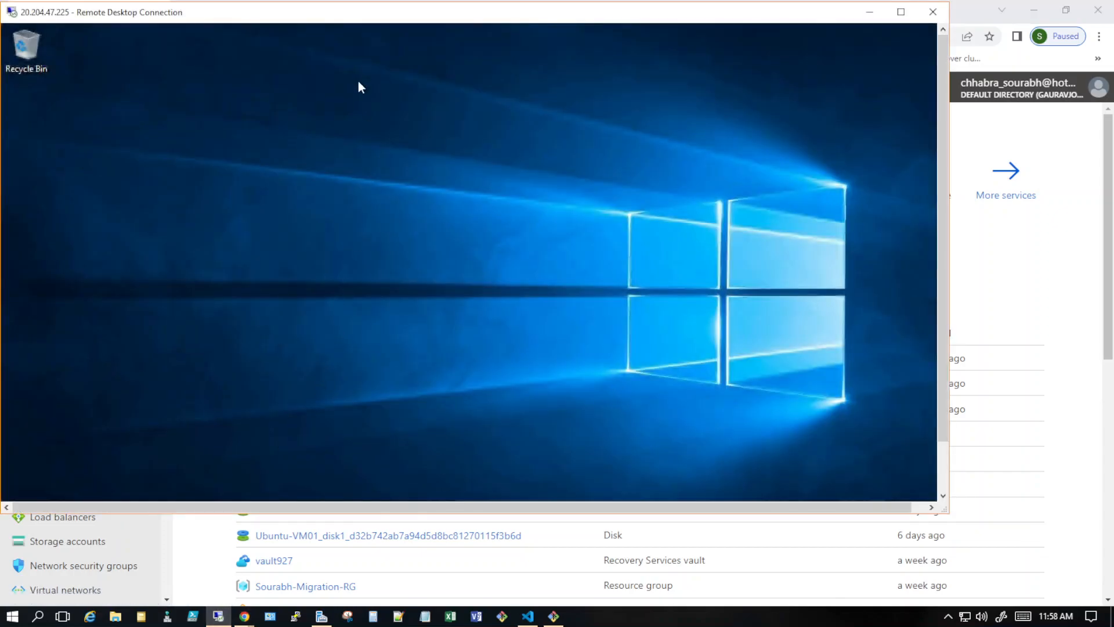
left_click_drag(349, 15, 477, 87)
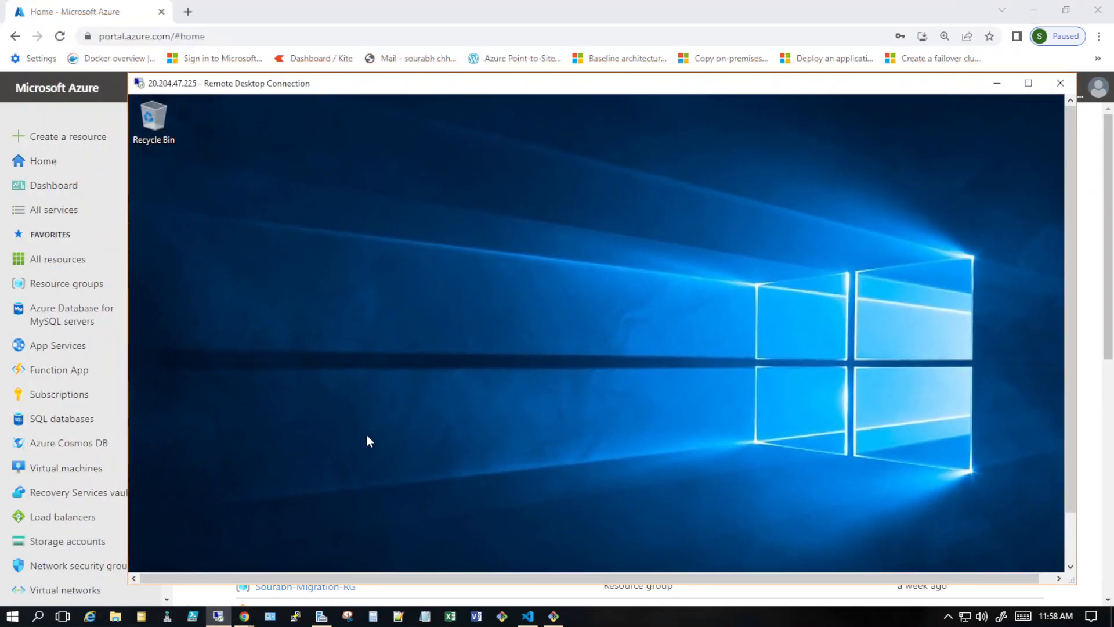
left_click(1070, 530)
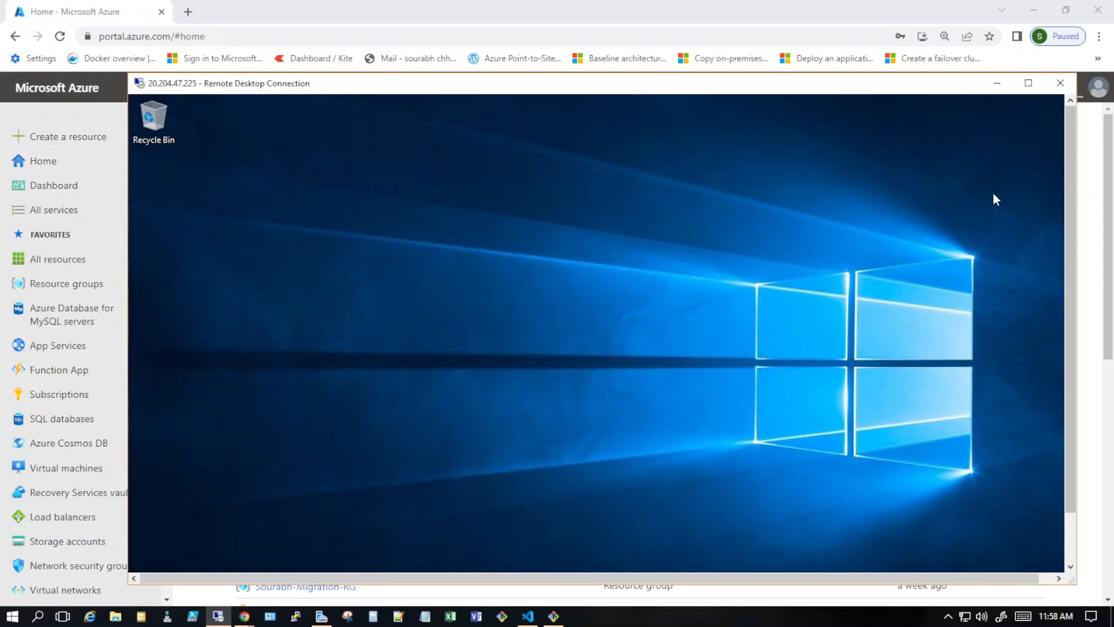
left_click(1028, 83)
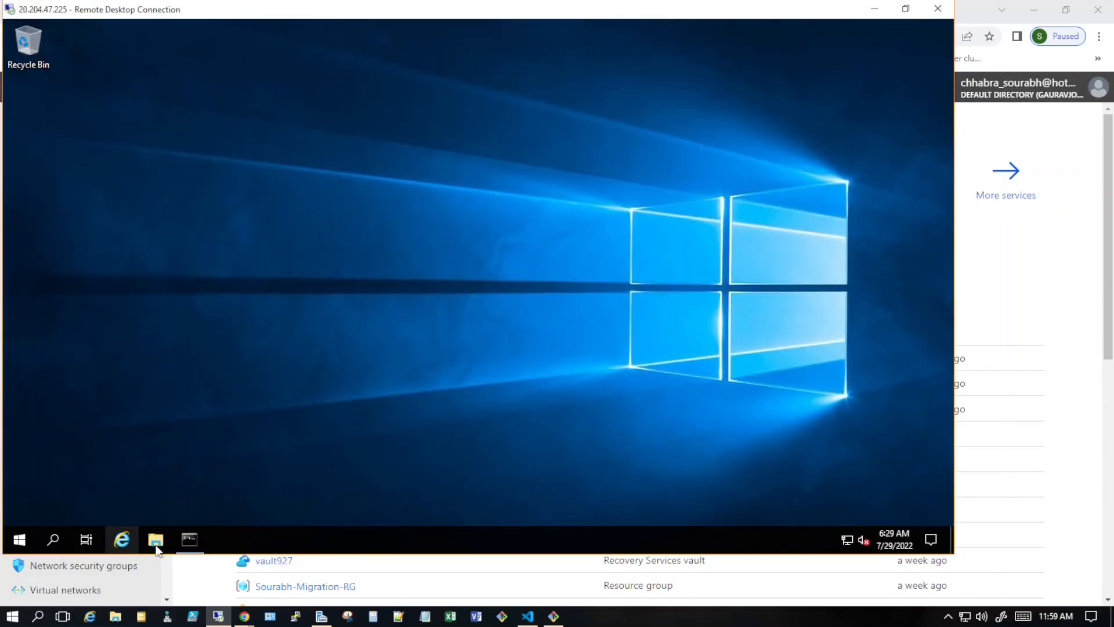
- Browse to the C:\inetpub\wwwroot folder in File Explorer on the remote server
left_click(156, 540)
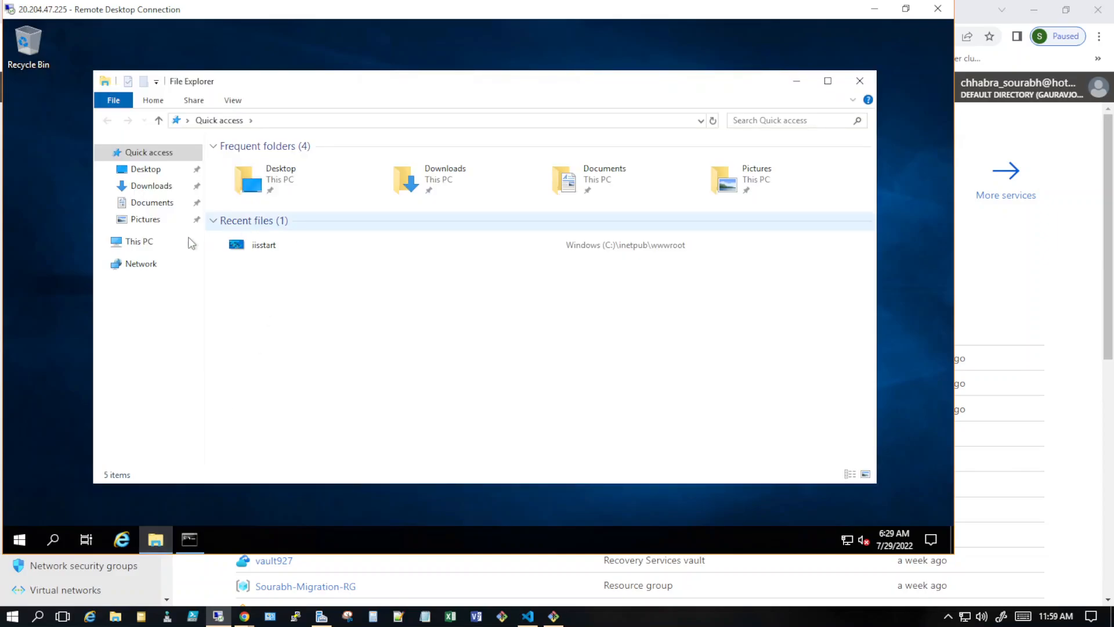
left_click(145, 242)
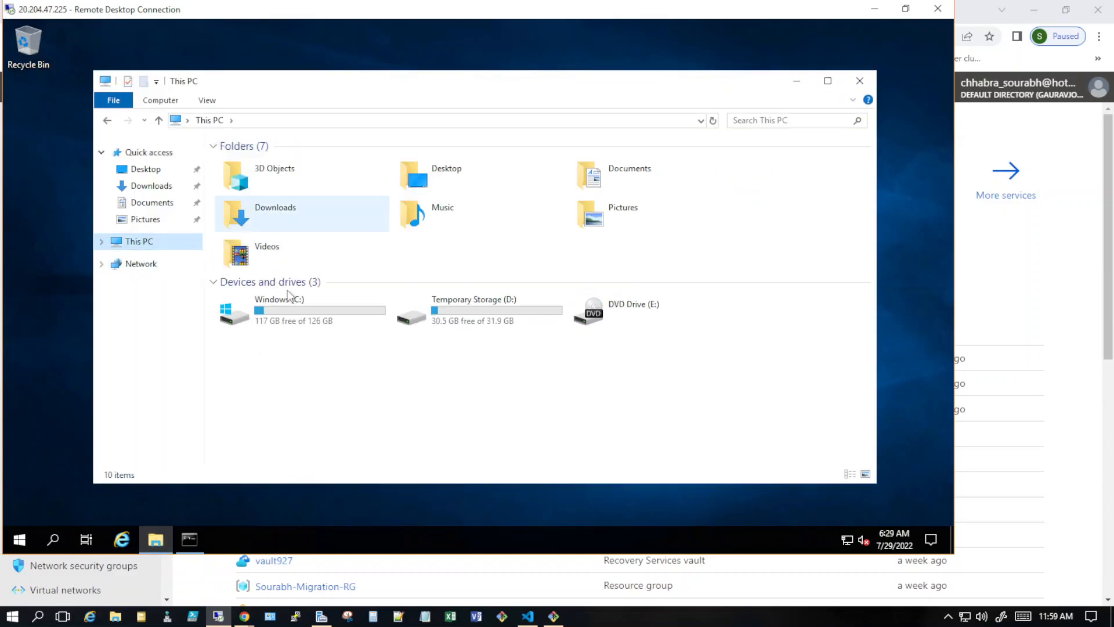
double_click(296, 305)
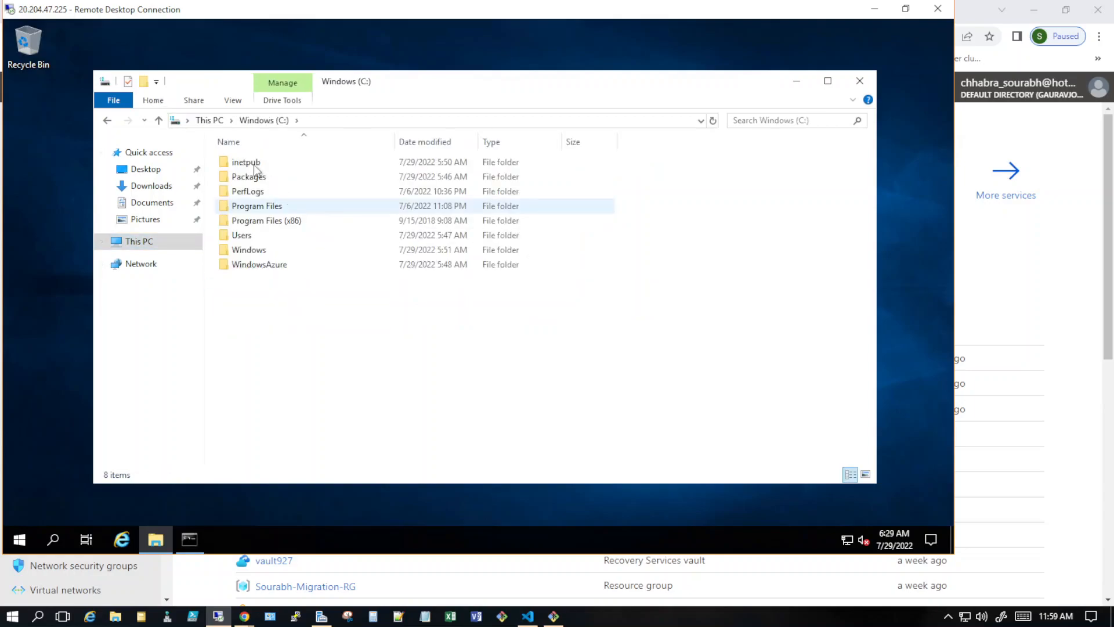
double_click(253, 164)
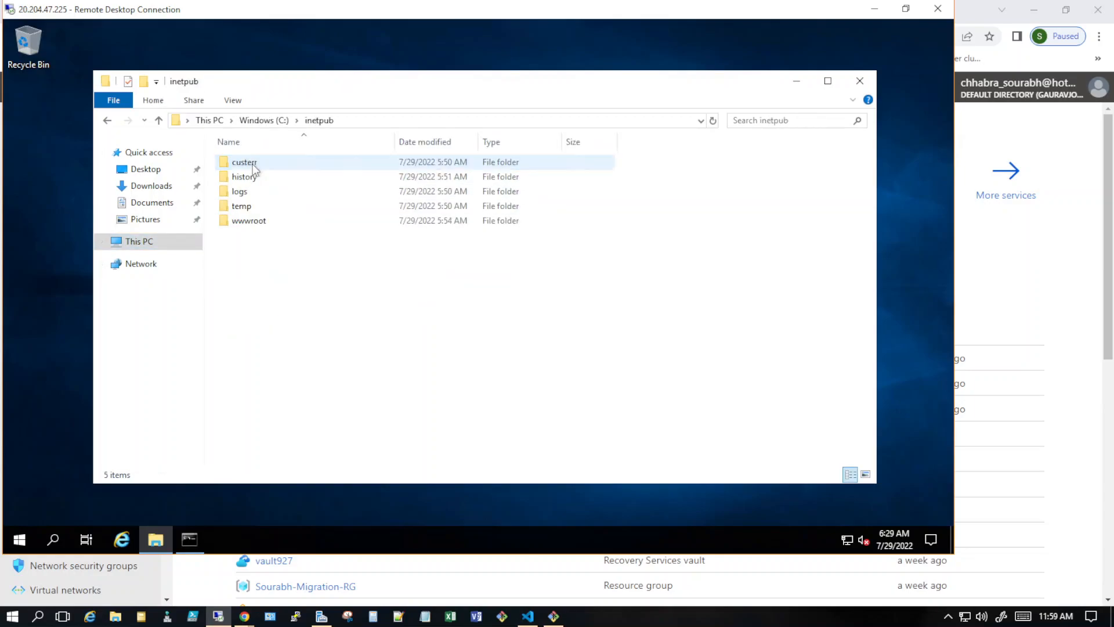
left_click(257, 225)
double_click(258, 225)
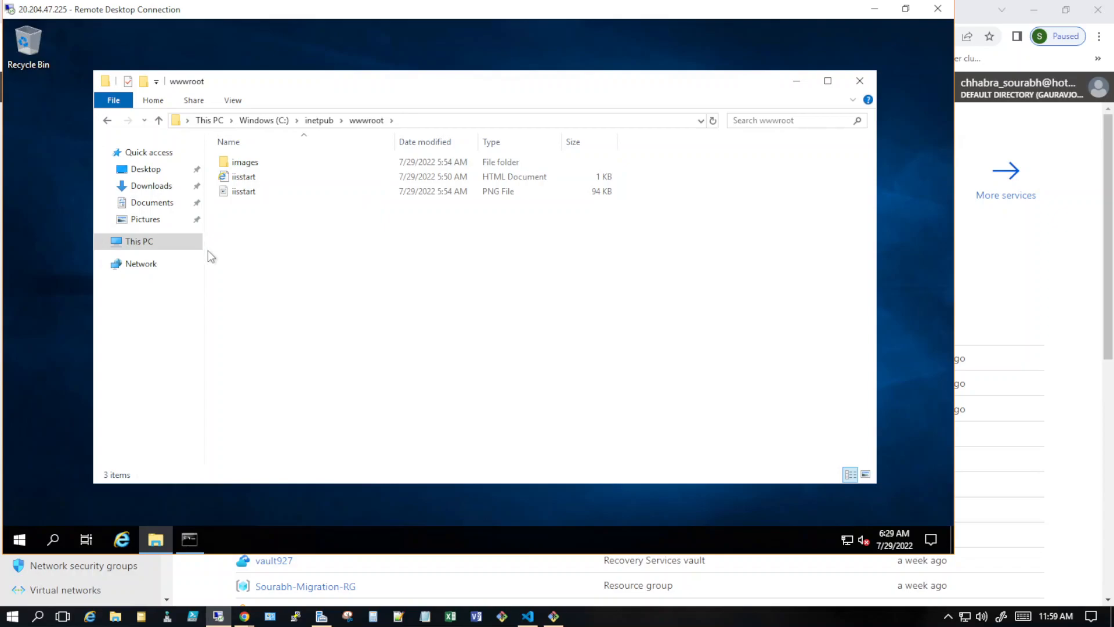
- Check the server's hostname in the open Command Prompt's output and minimize the prompt
left_click(190, 540)
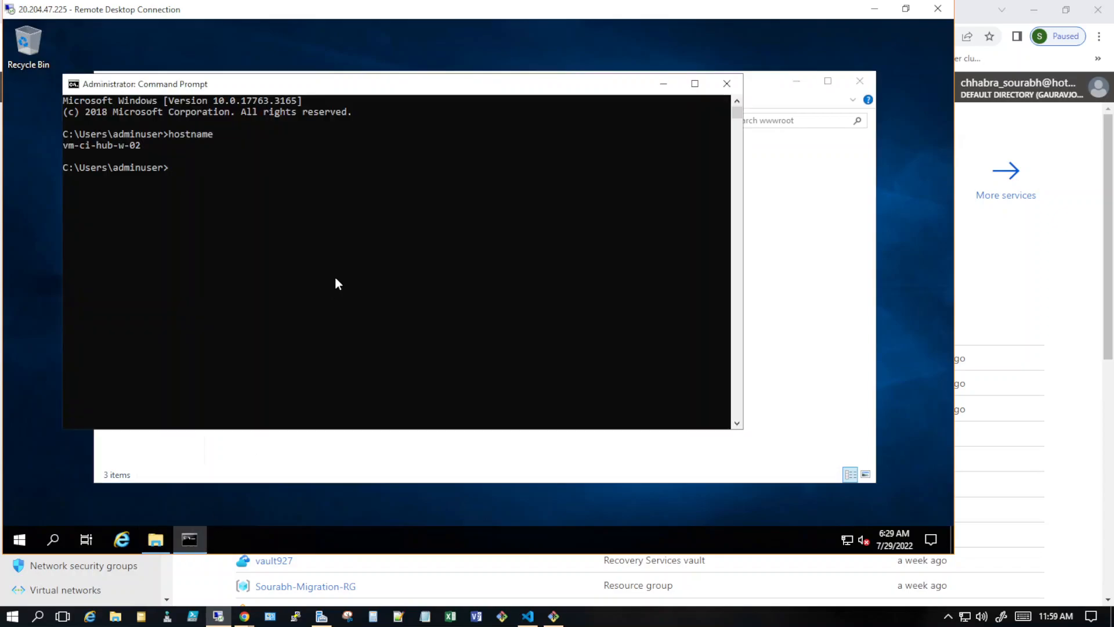
left_click_drag(140, 145, 64, 145)
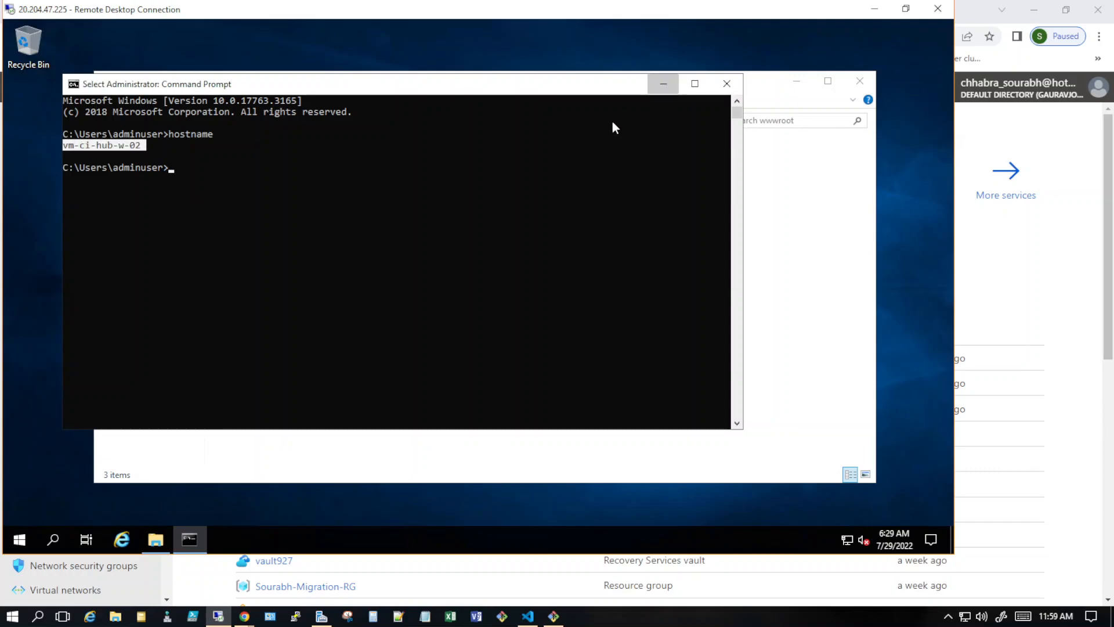
left_click(664, 83)
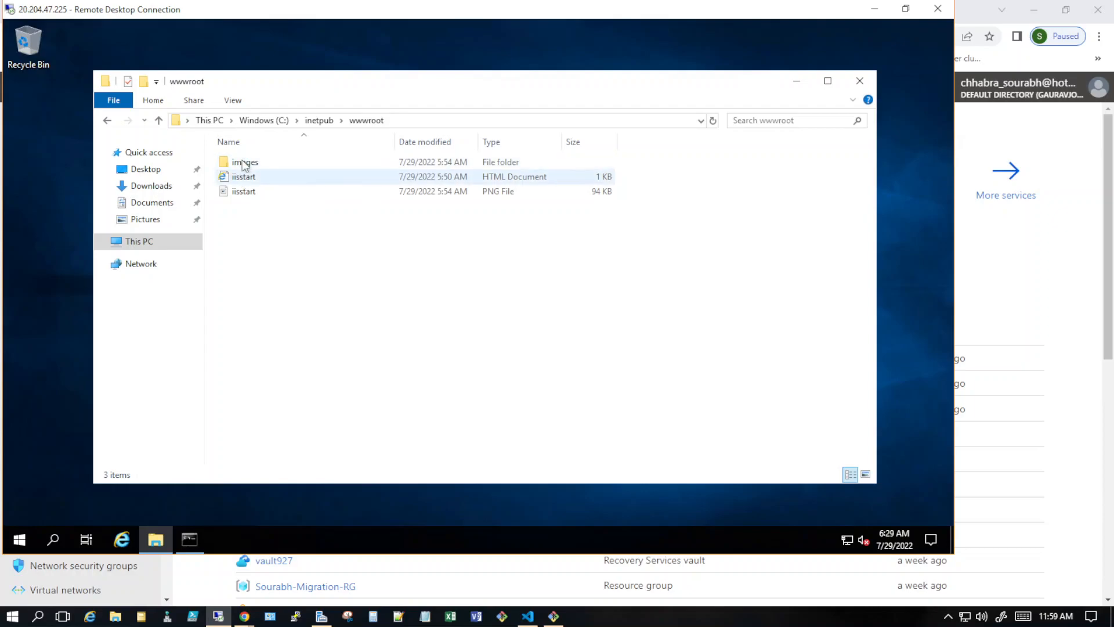
- View the iisstart PNG image from wwwroot in Paint and return to the Azure portal
double_click(249, 195)
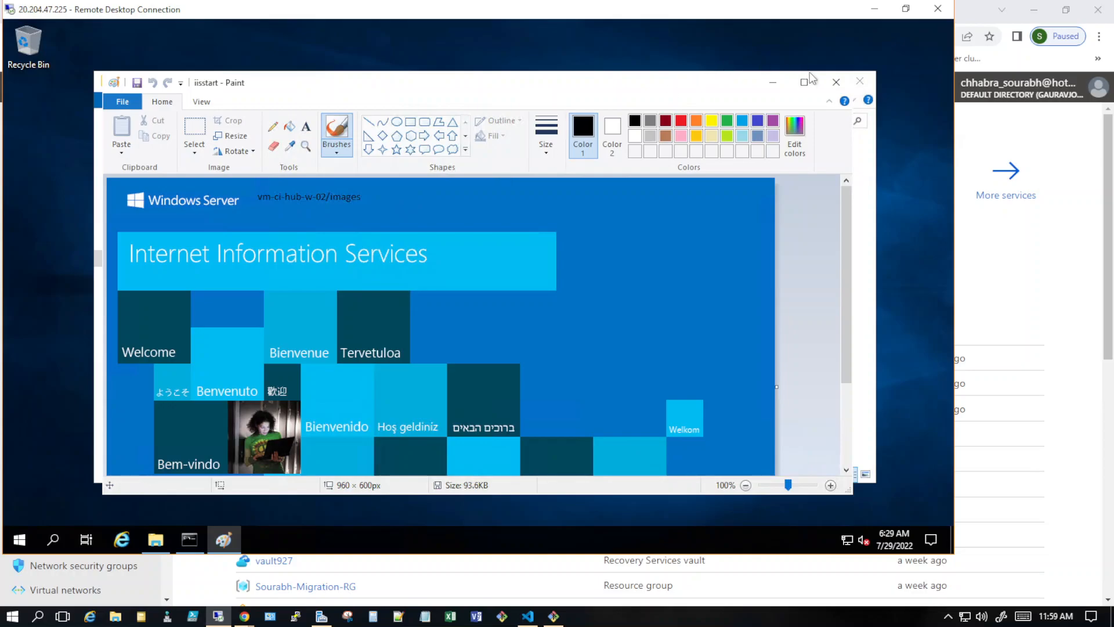
left_click(836, 87)
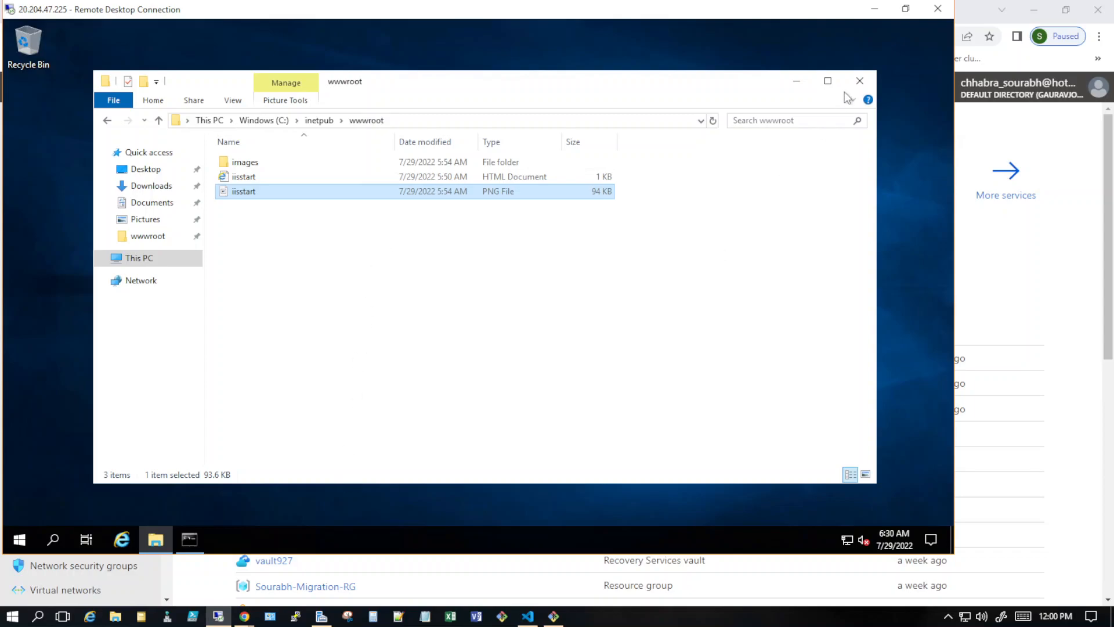
left_click(875, 11)
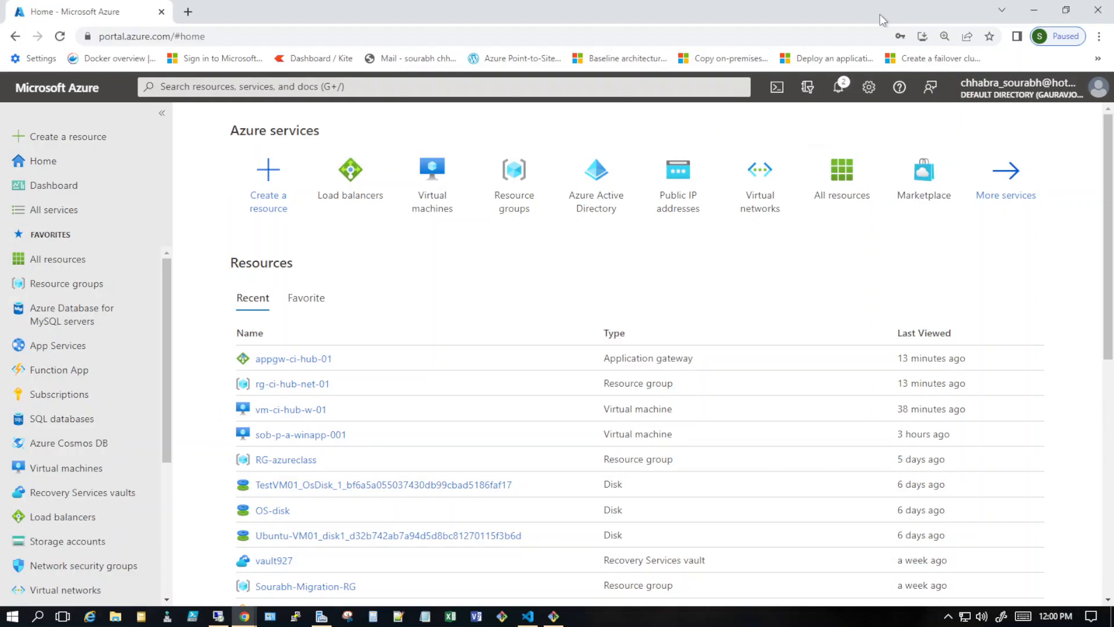
- Start creating a new application gateway from the Load balancing service's Application Gateway page
left_click(361, 187)
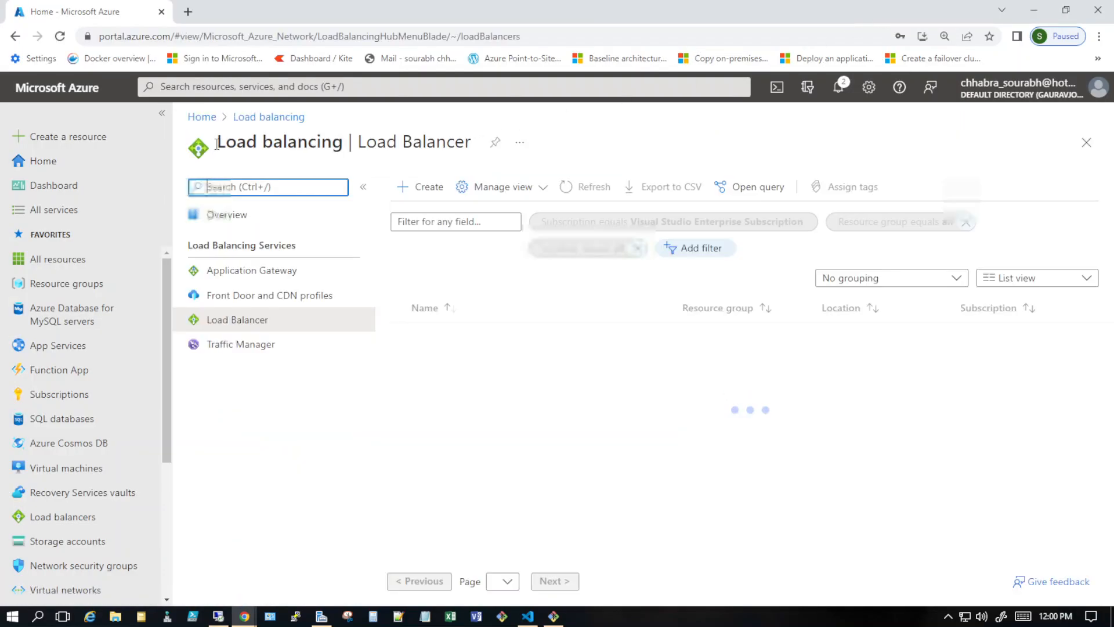
left_click(253, 269)
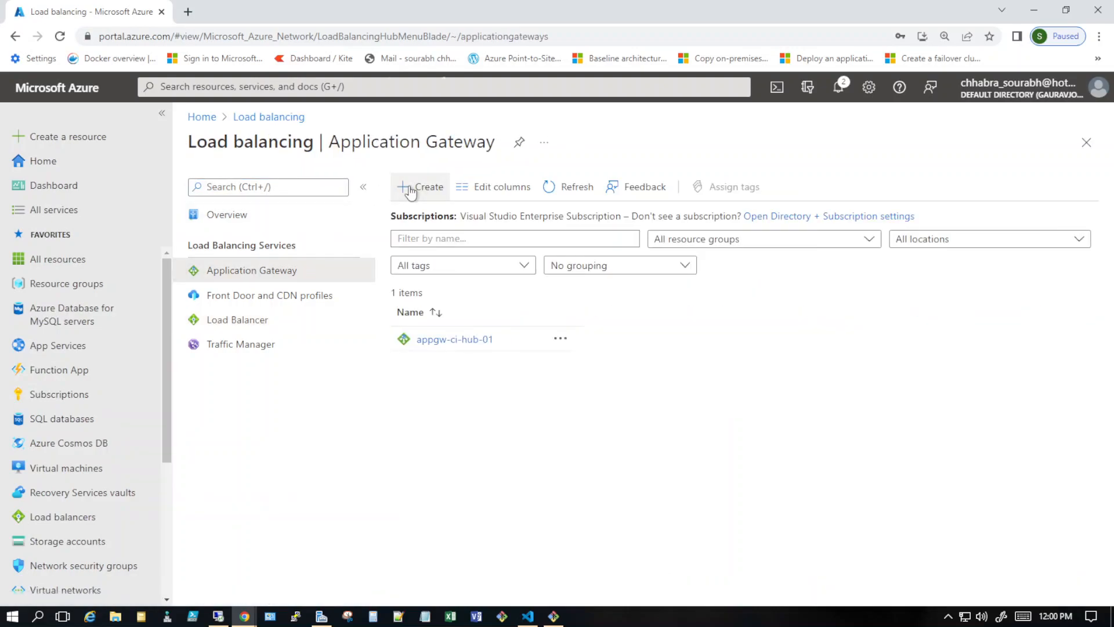
left_click(410, 188)
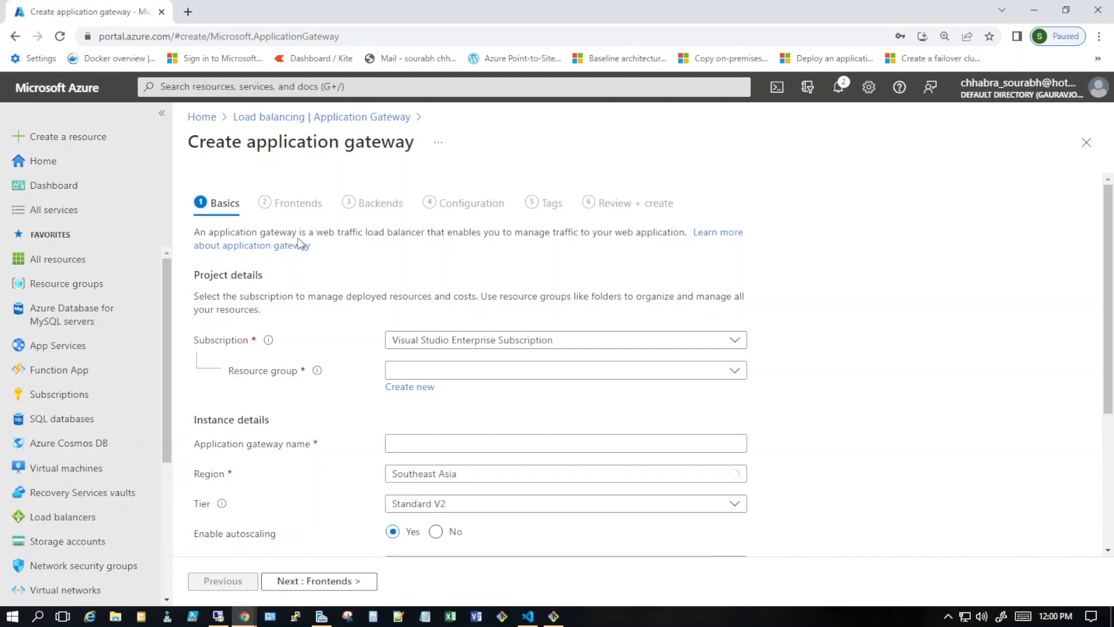
- Assign the application gateway to the existing resource group rg-ci-hub-net-01
scroll(476, 192, "down", 2)
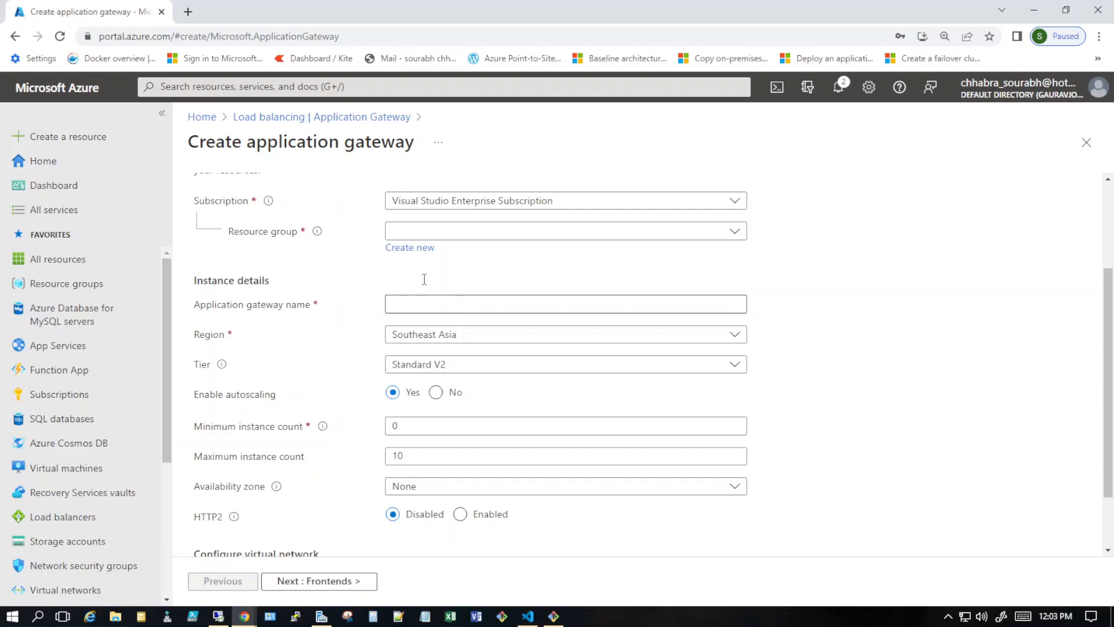
left_click(447, 235)
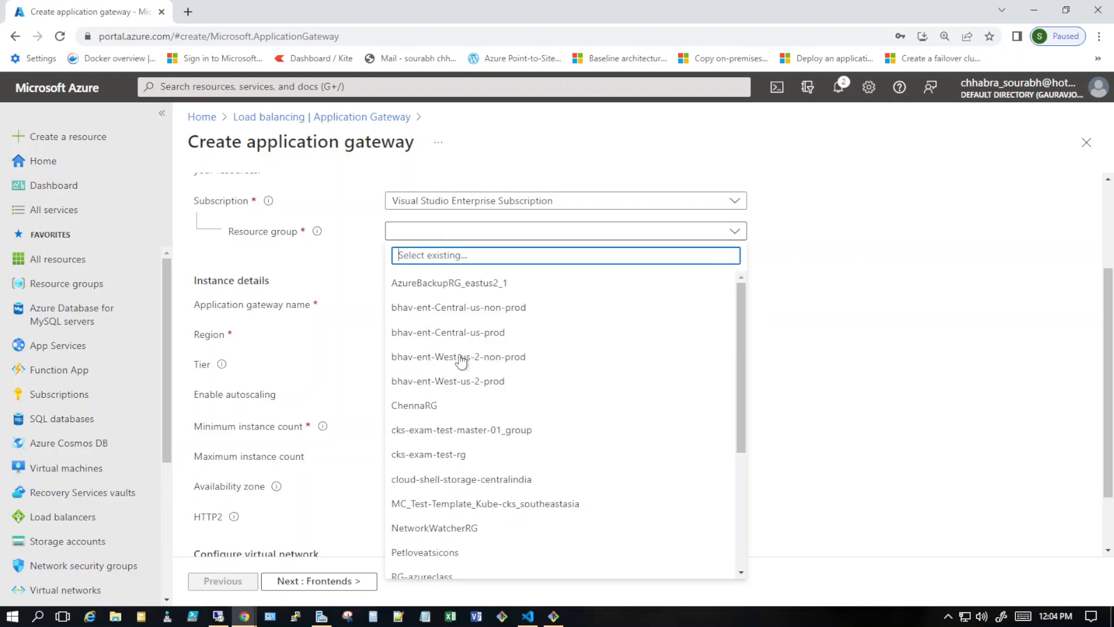
scroll(470, 430, "down", 3)
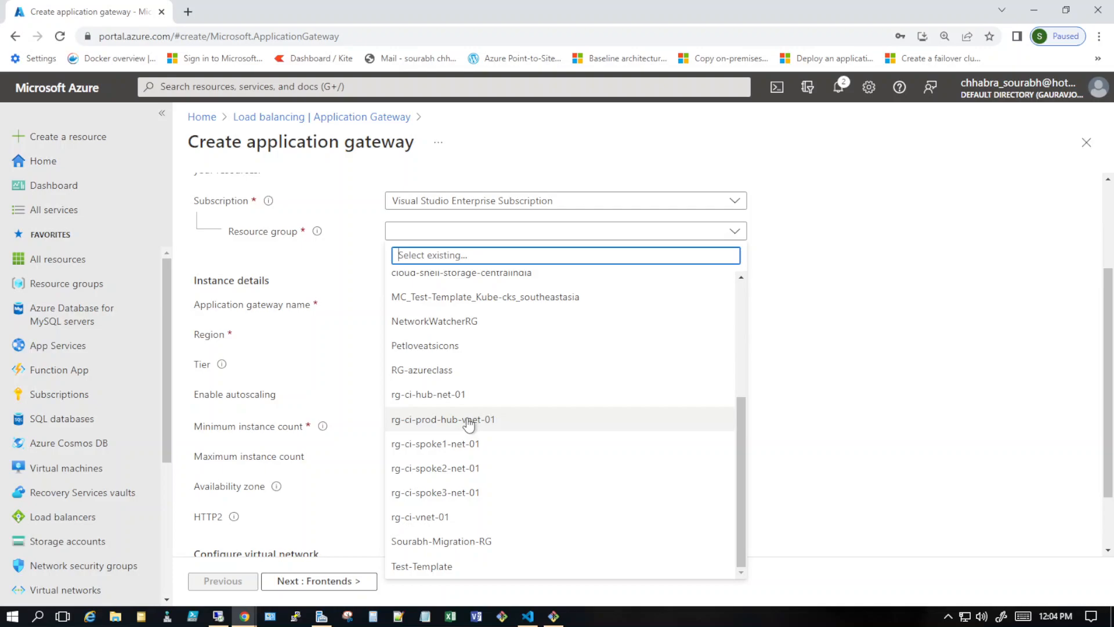
left_click(440, 397)
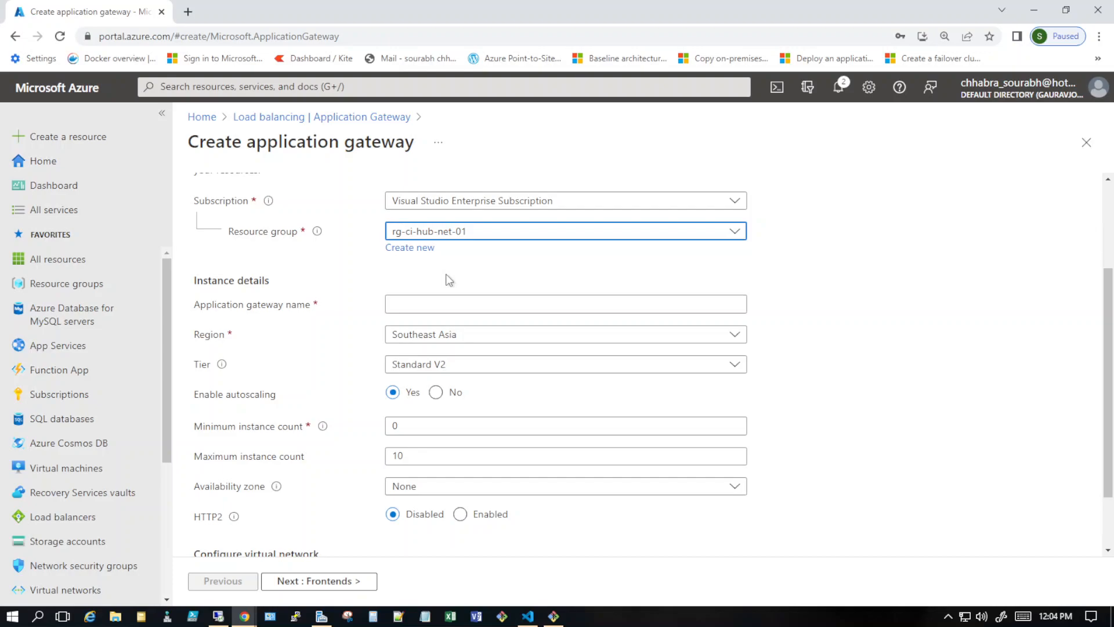
- Name the application gateway Appgateway-001
left_click(455, 304)
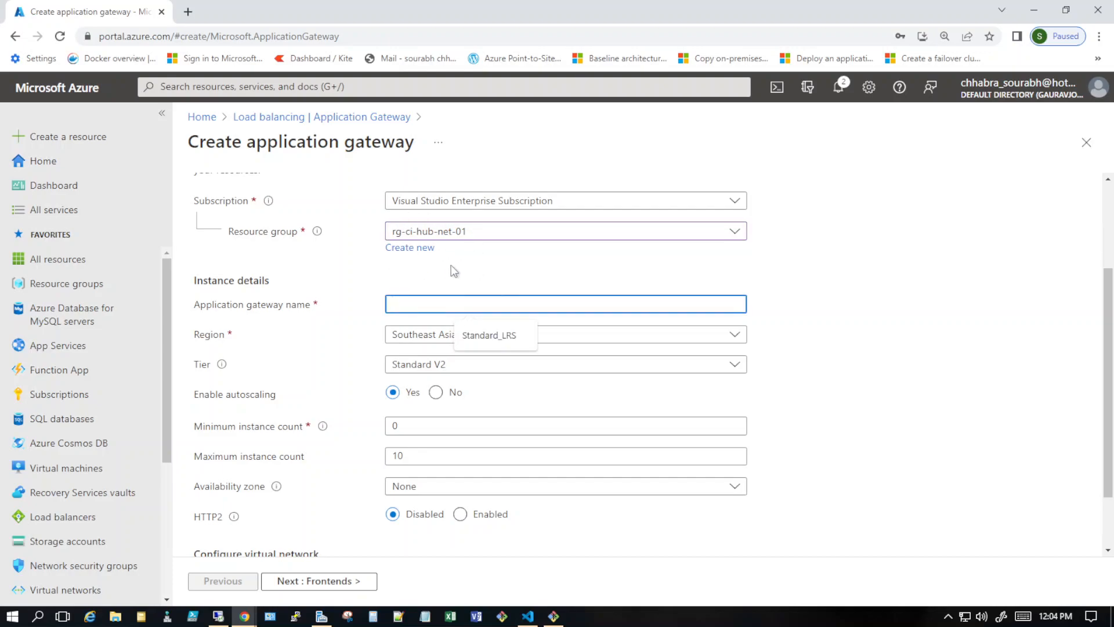
type("VM")
key("BackSpace")
key("BackSpace")
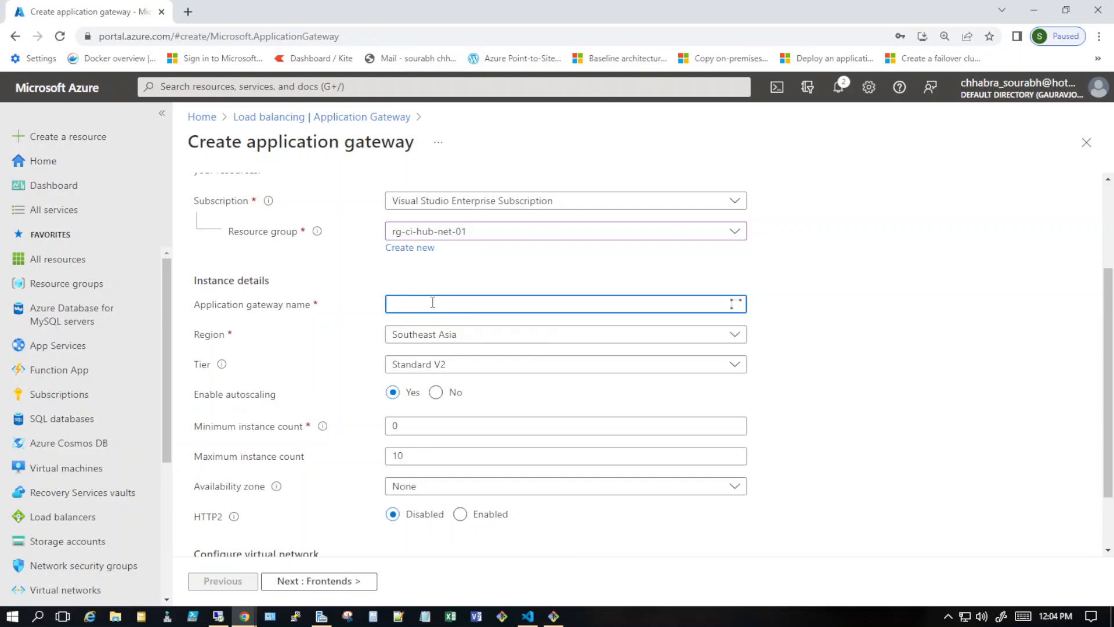
type("Appg")
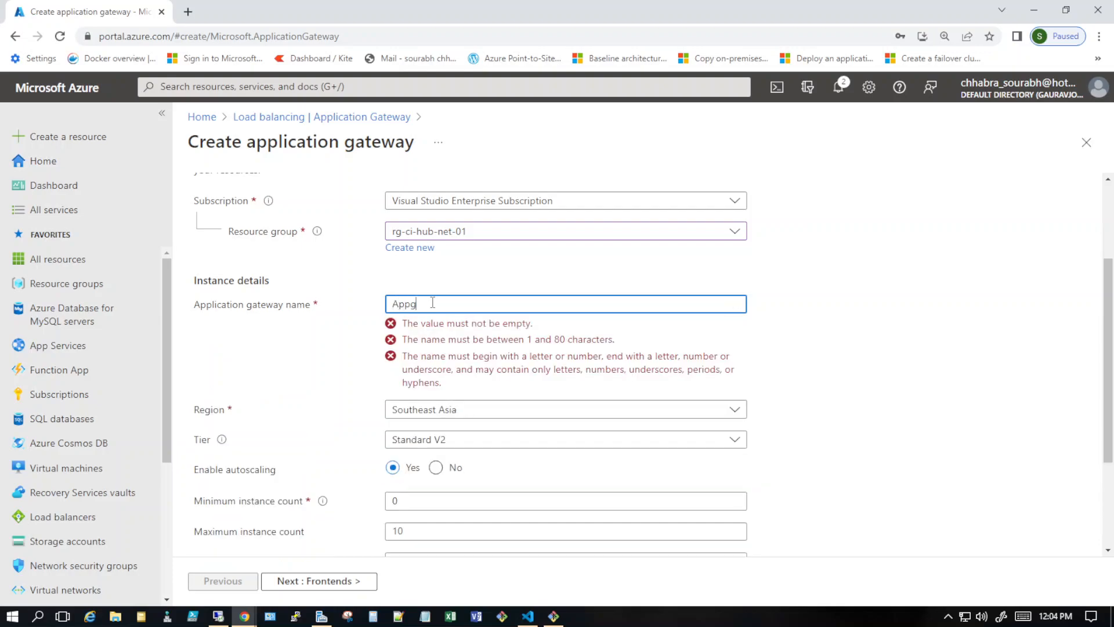
type("ateway-001")
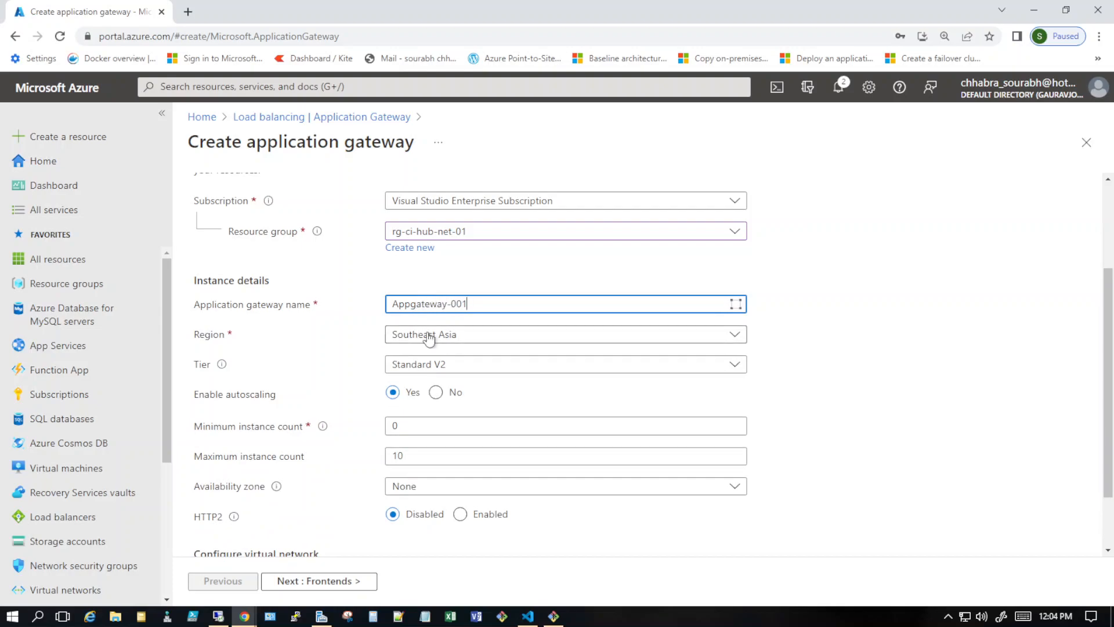
- Set the gateway's region to Central India and its tier to Standard V2
left_click(430, 337)
scroll(439, 401, "up", 3)
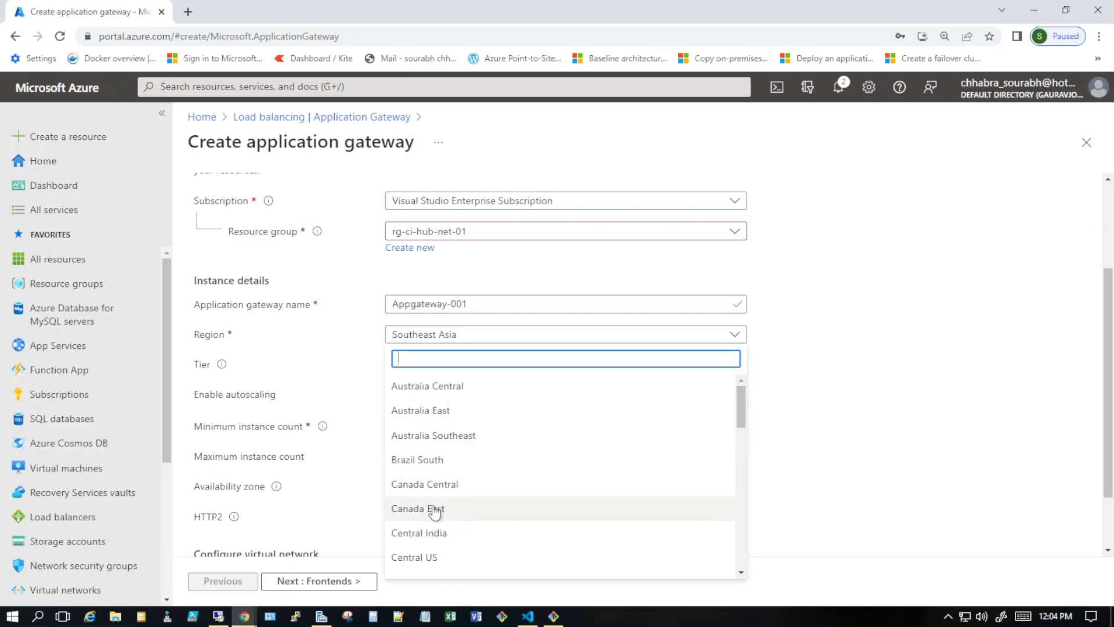
left_click(437, 533)
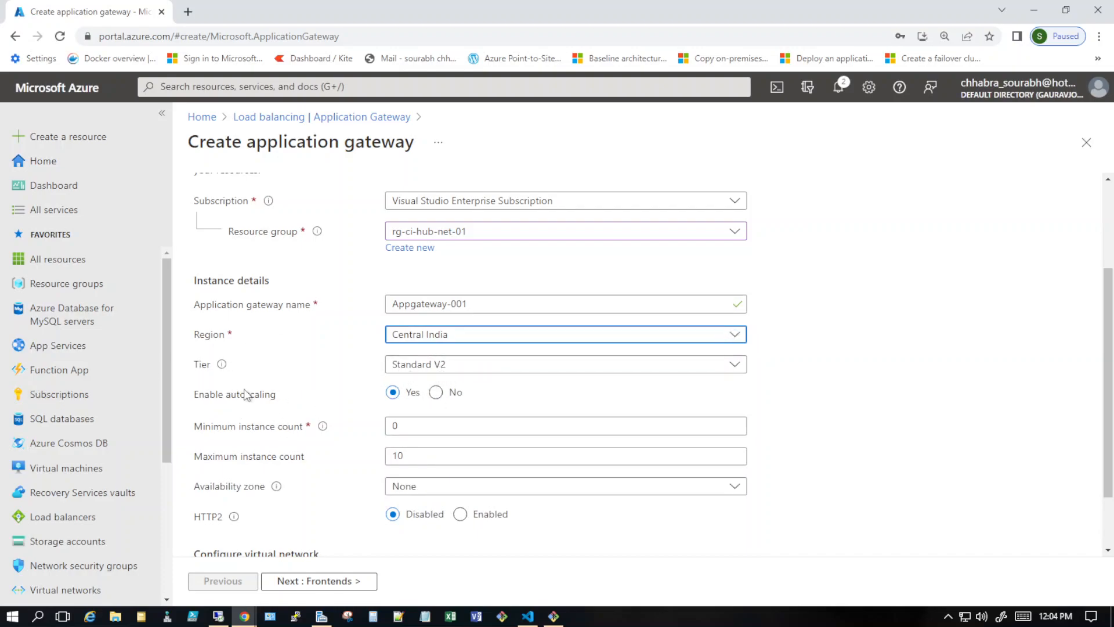
left_click(452, 369)
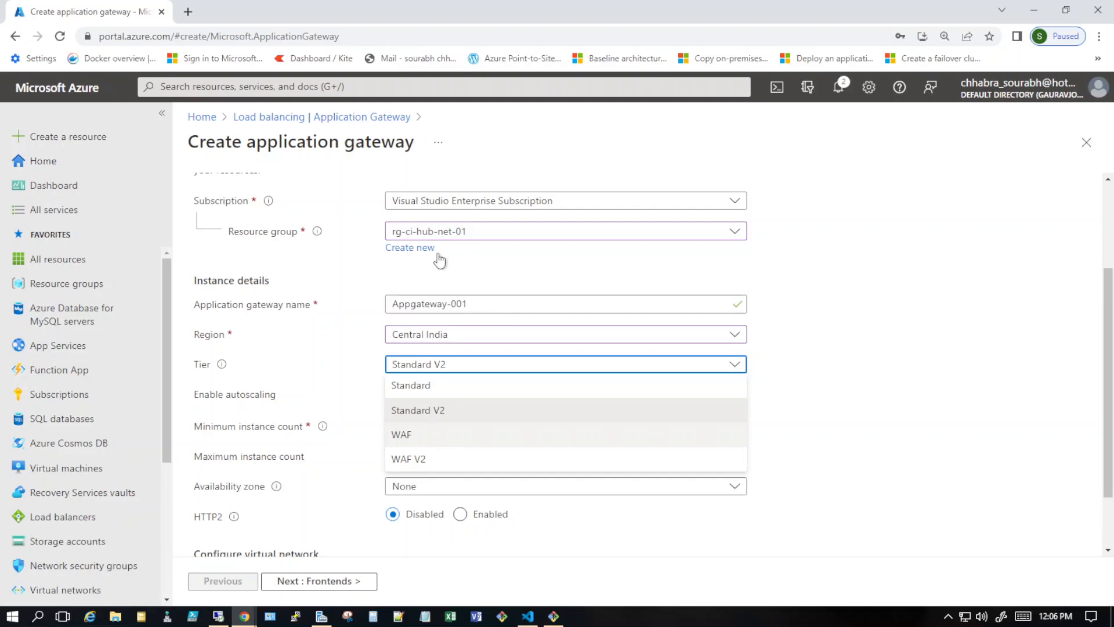
left_click(430, 412)
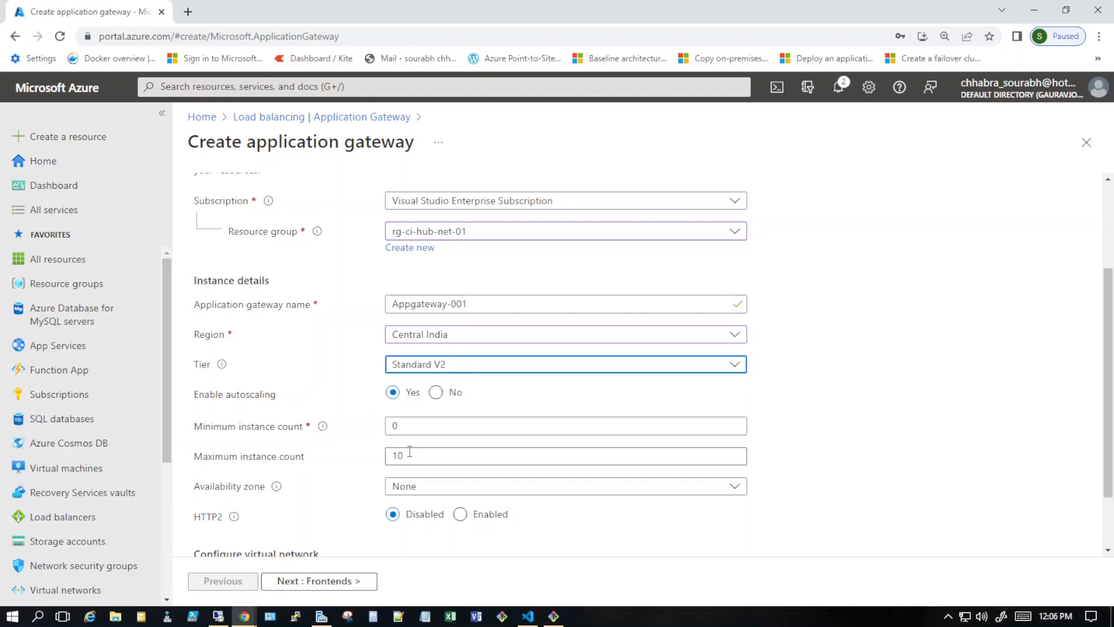
- Set the autoscaling maximum instance count to 2
double_click(388, 454)
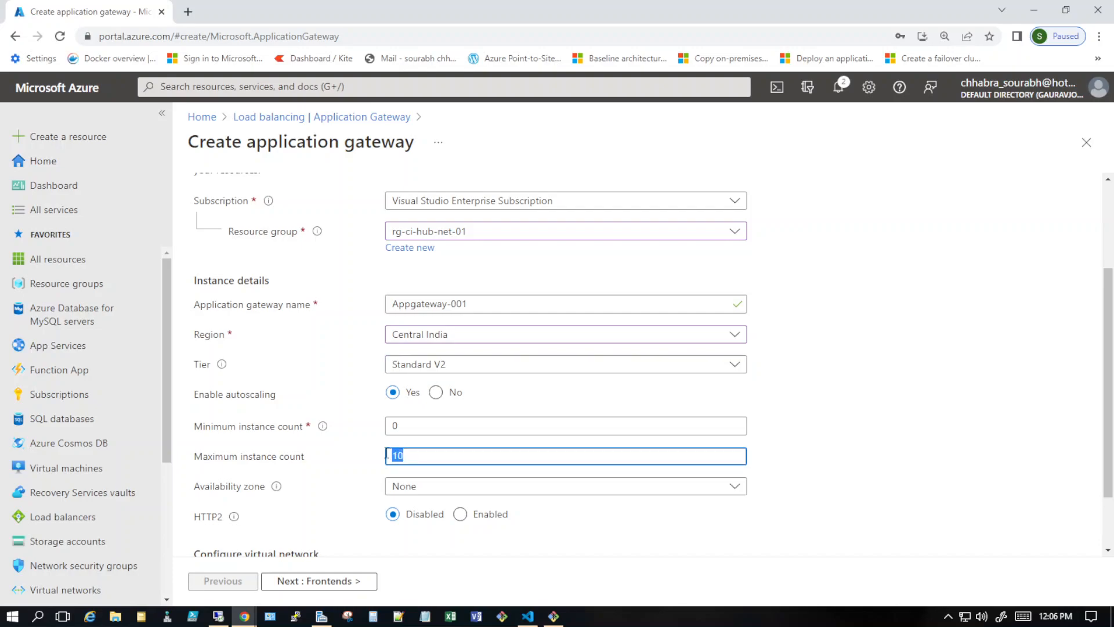
type("2")
double_click(391, 457)
left_click(775, 454)
scroll(786, 444, "down", 1)
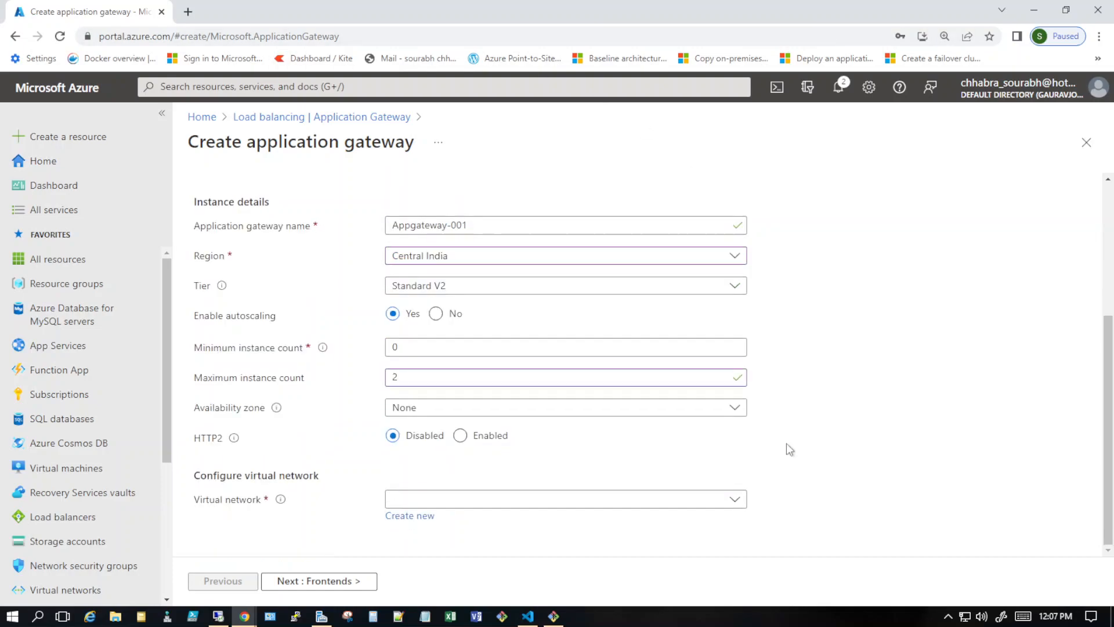
left_click(450, 409)
left_click(419, 479)
left_click(419, 478)
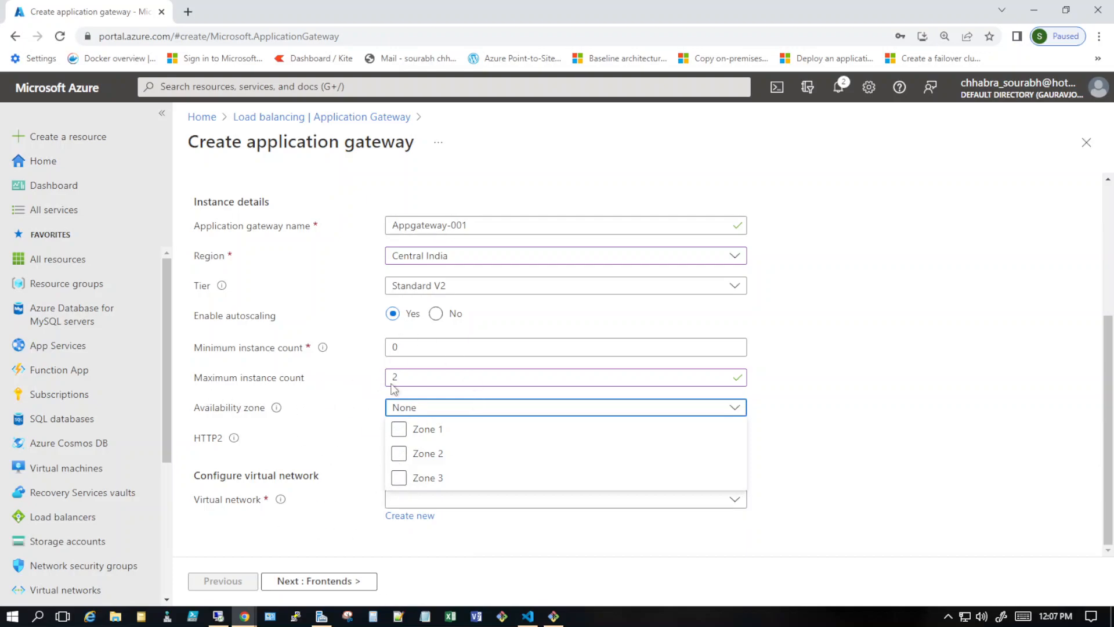
left_click(399, 430)
left_click(841, 427)
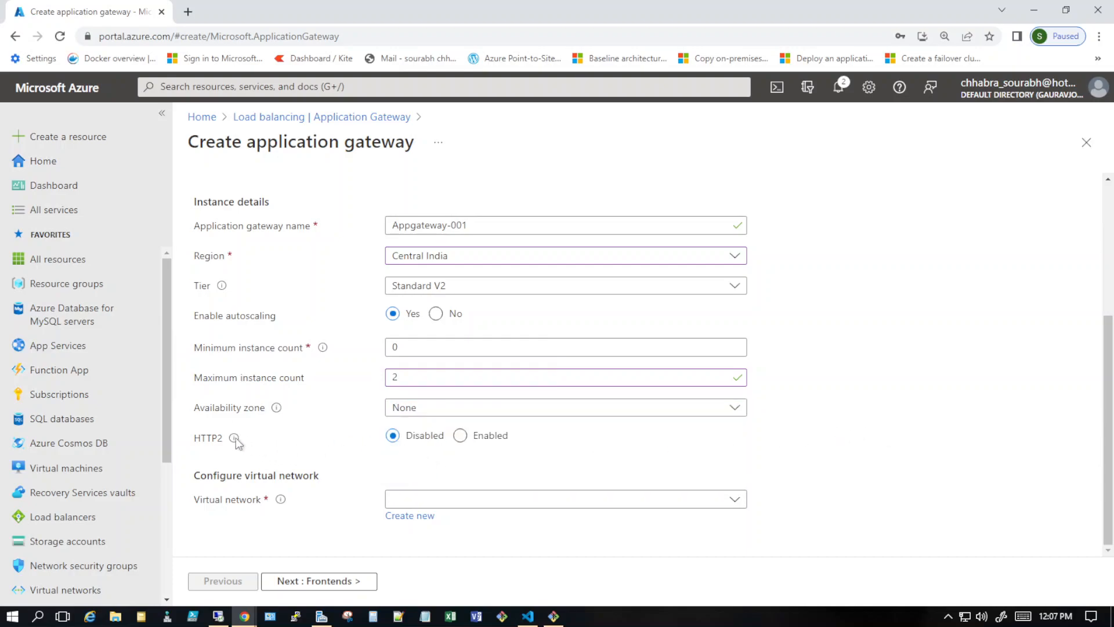
- Place the gateway in the virtual network vnet-ci-hub-01 and continue to the frontend settings
left_click(425, 506)
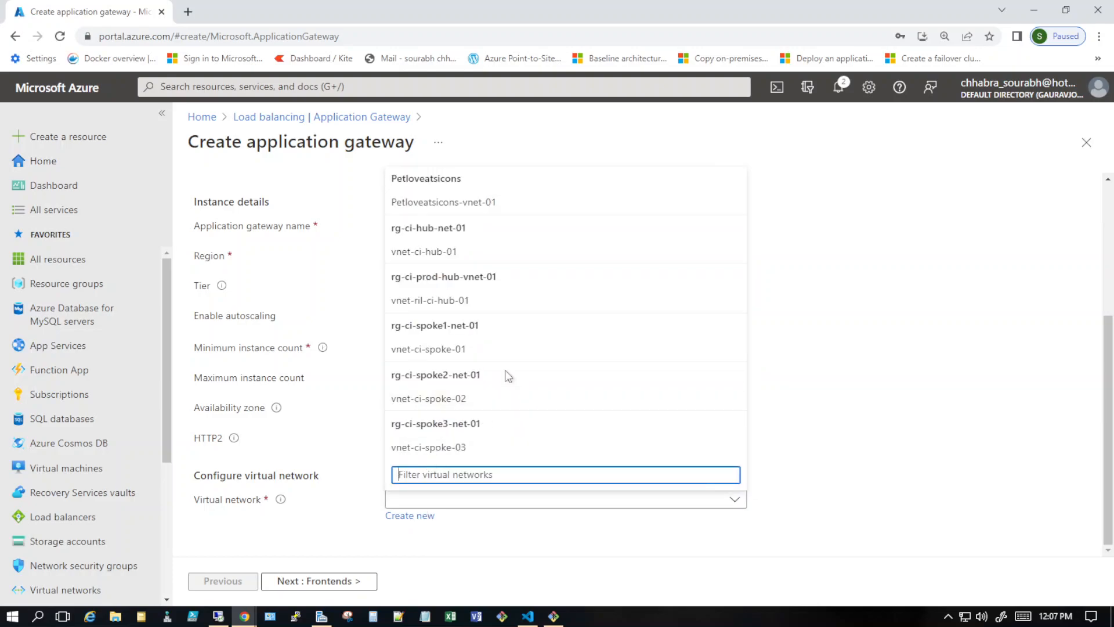
left_click(445, 305)
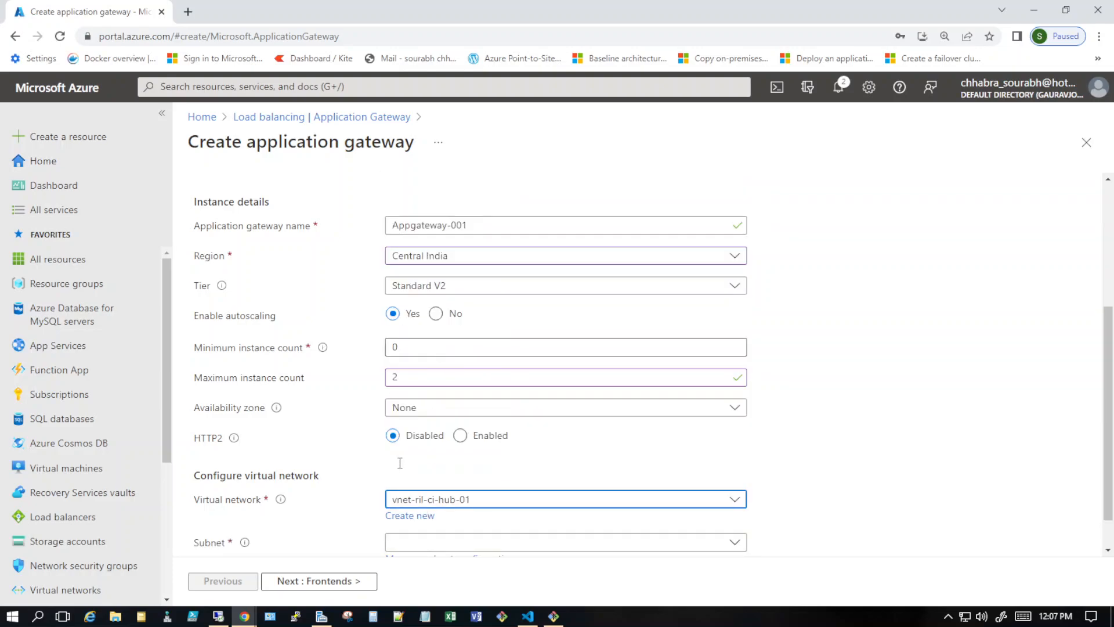
left_click(427, 504)
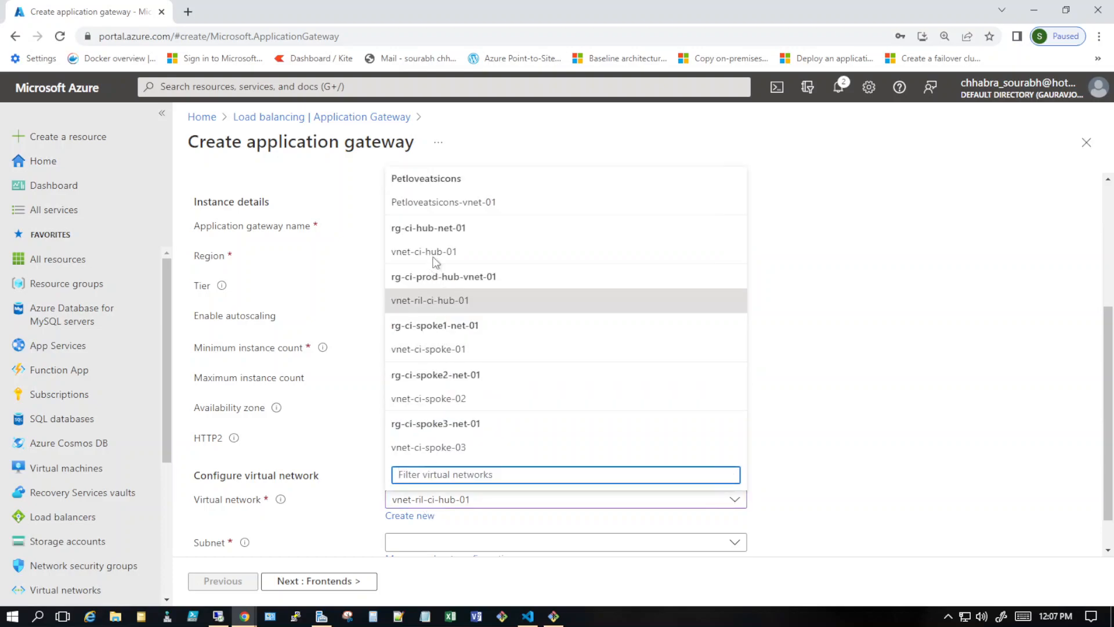
left_click(436, 251)
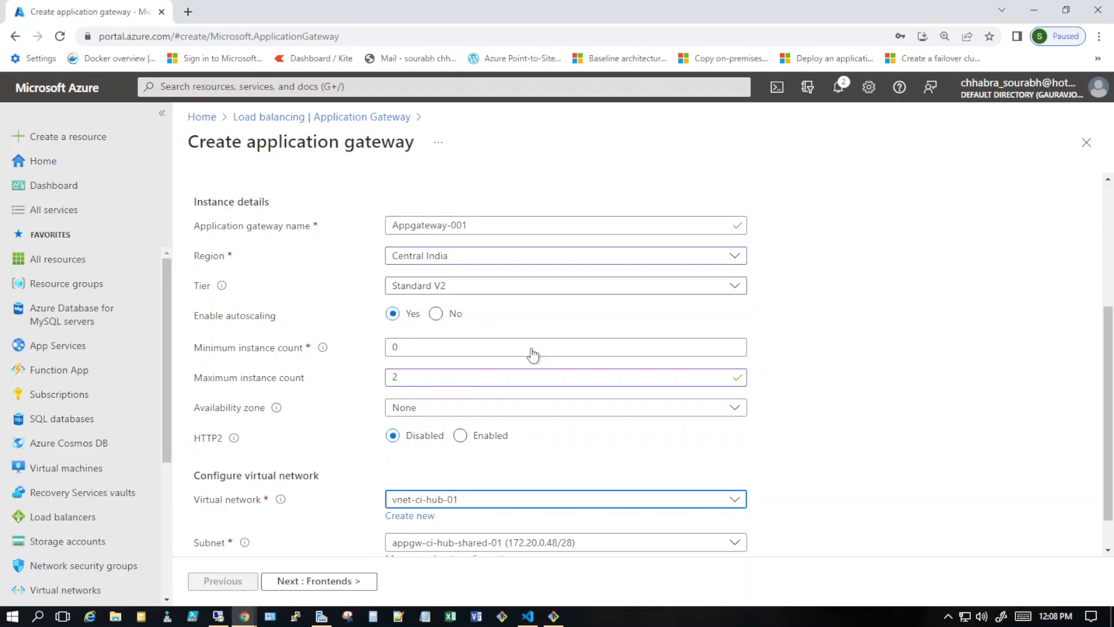
left_click(323, 588)
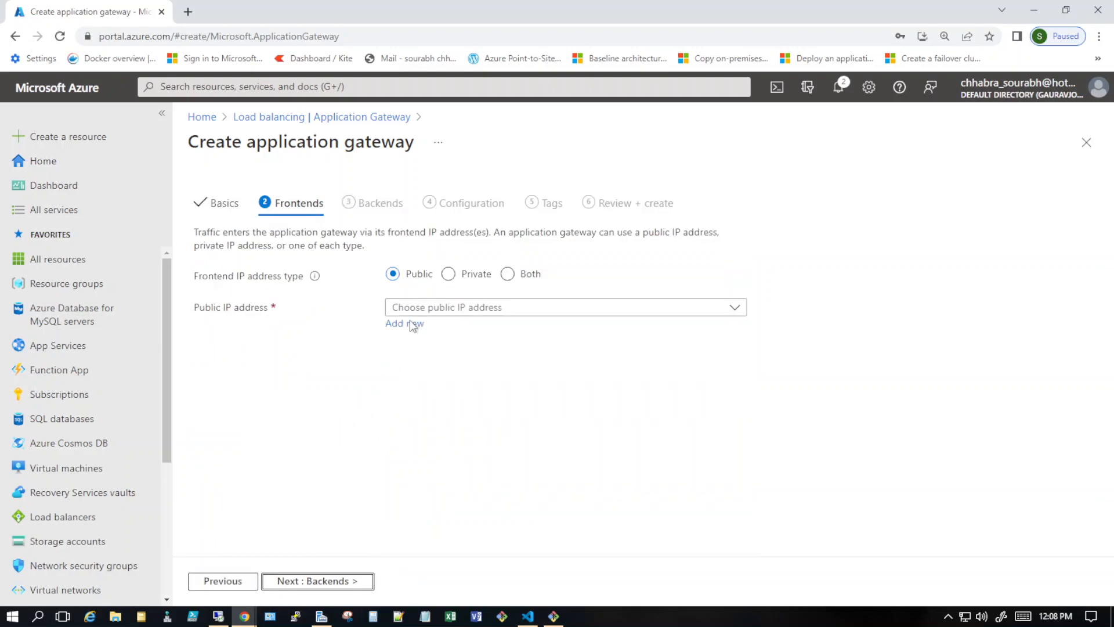
- Create a new public IP address named pip-04 for the gateway's frontend
left_click(410, 324)
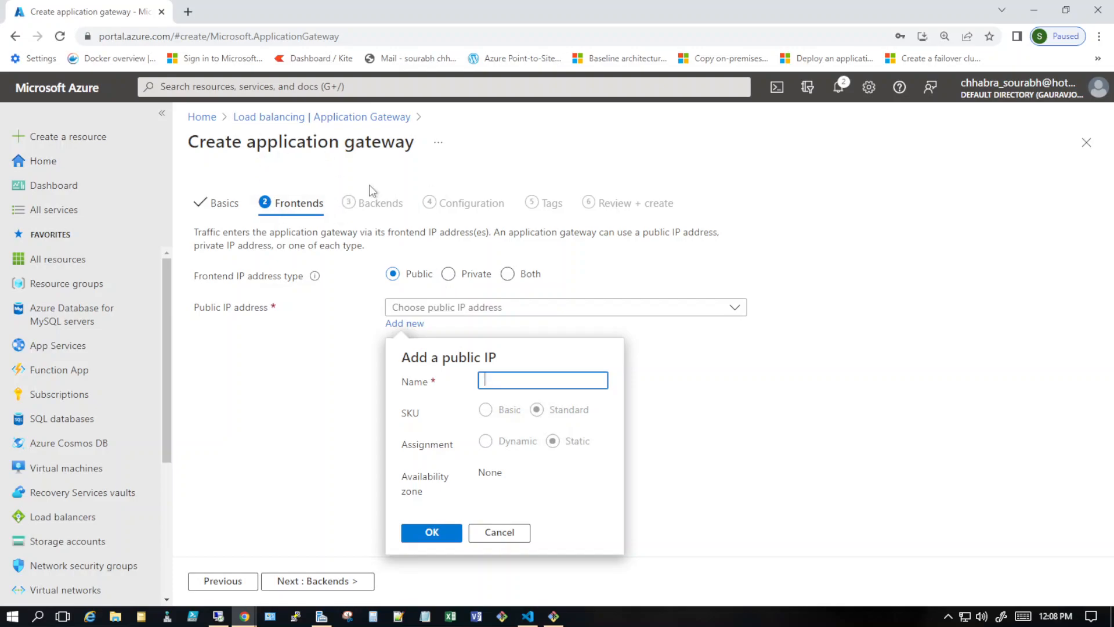
left_click(495, 379)
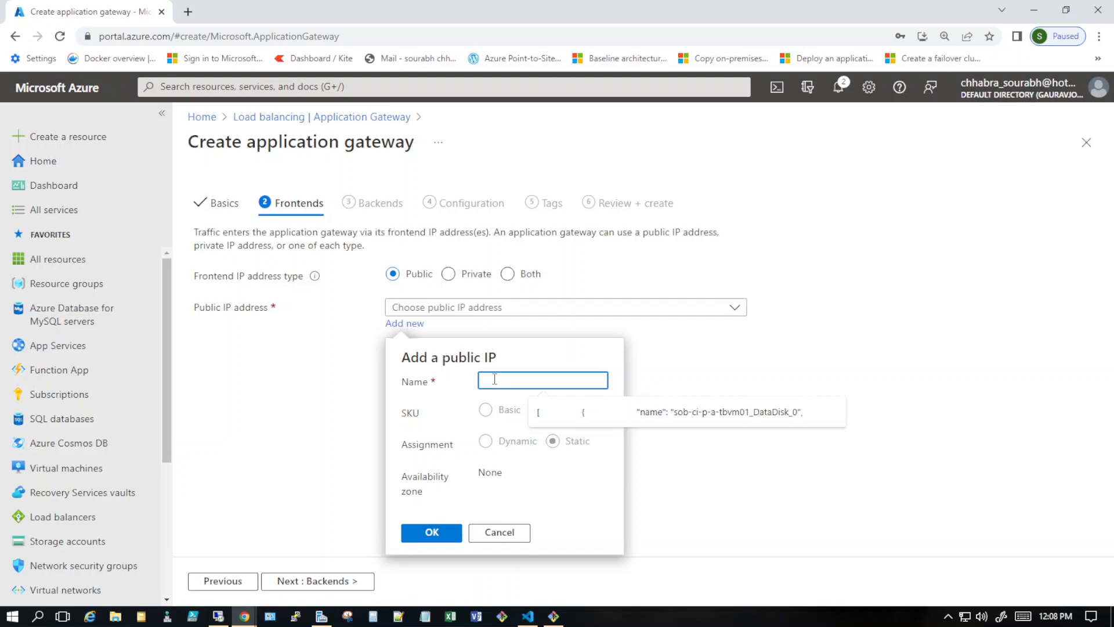
type("pip-")
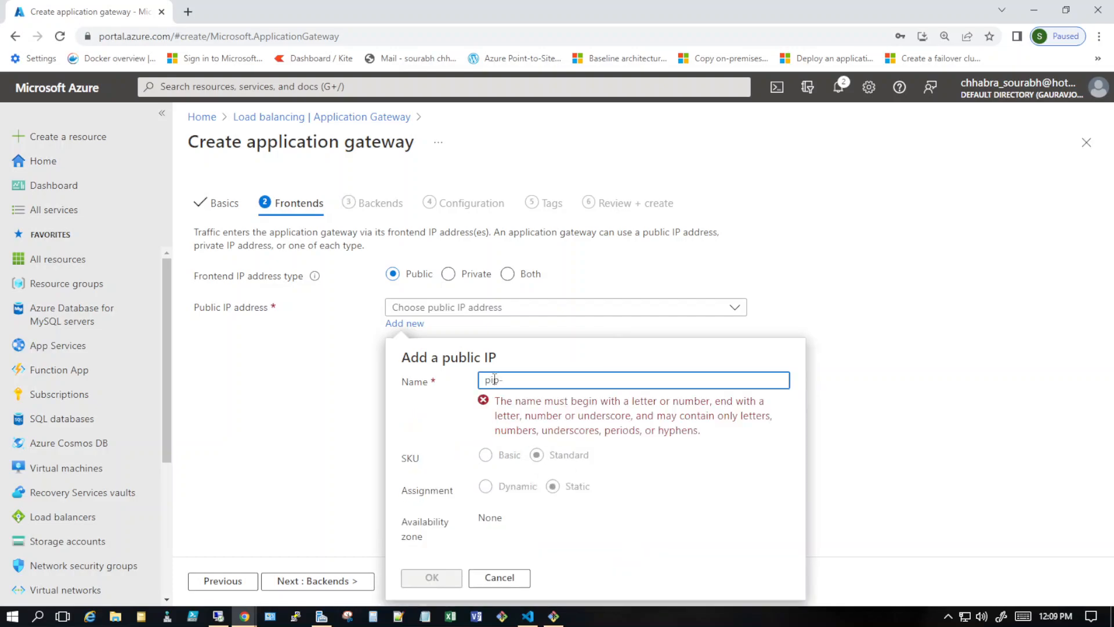
type("0")
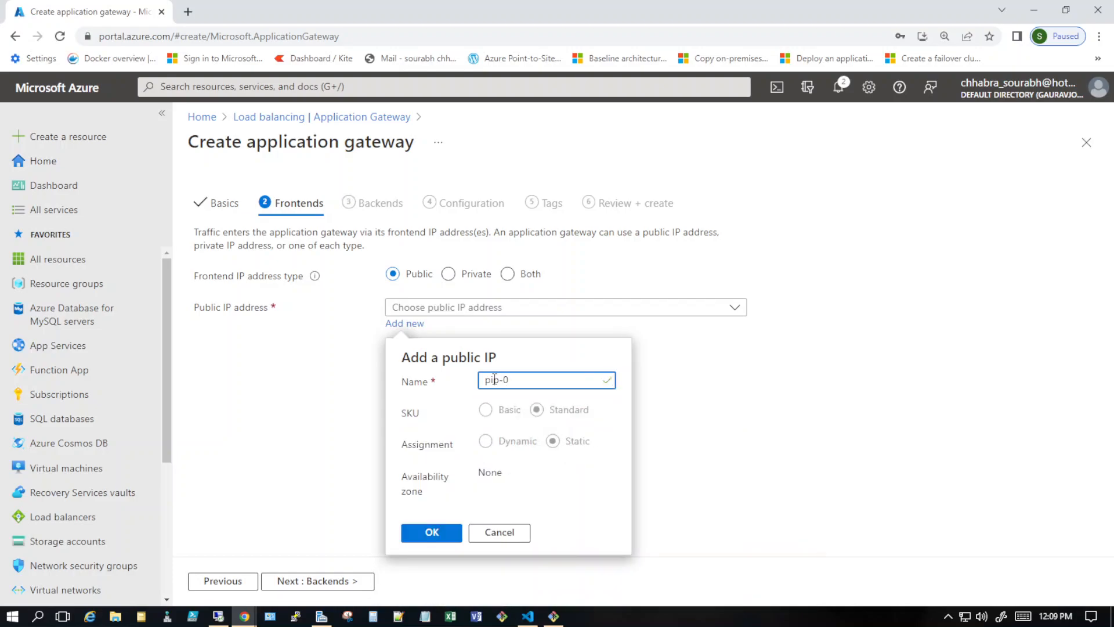
type("4")
left_click(435, 532)
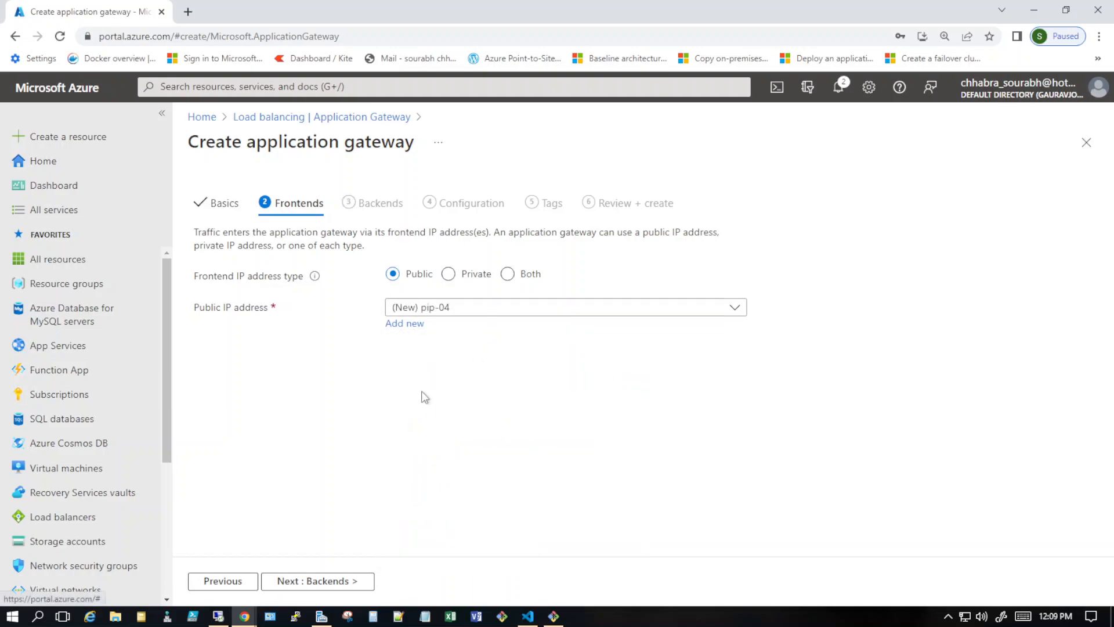
- Continue to the backend settings and start adding a backend pool
left_click(332, 587)
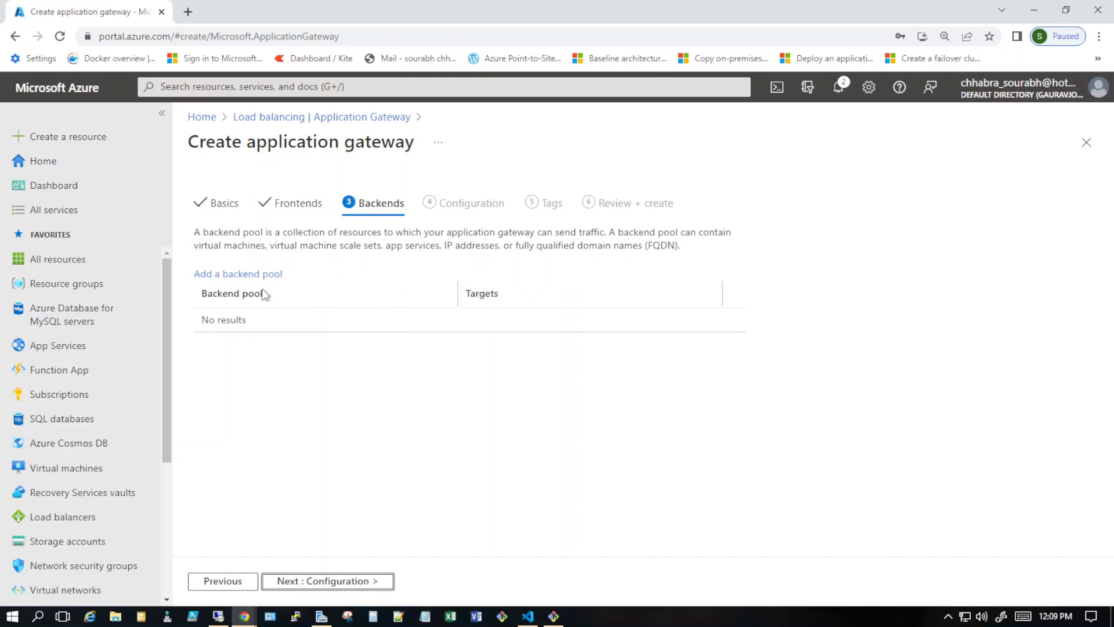
left_click(256, 275)
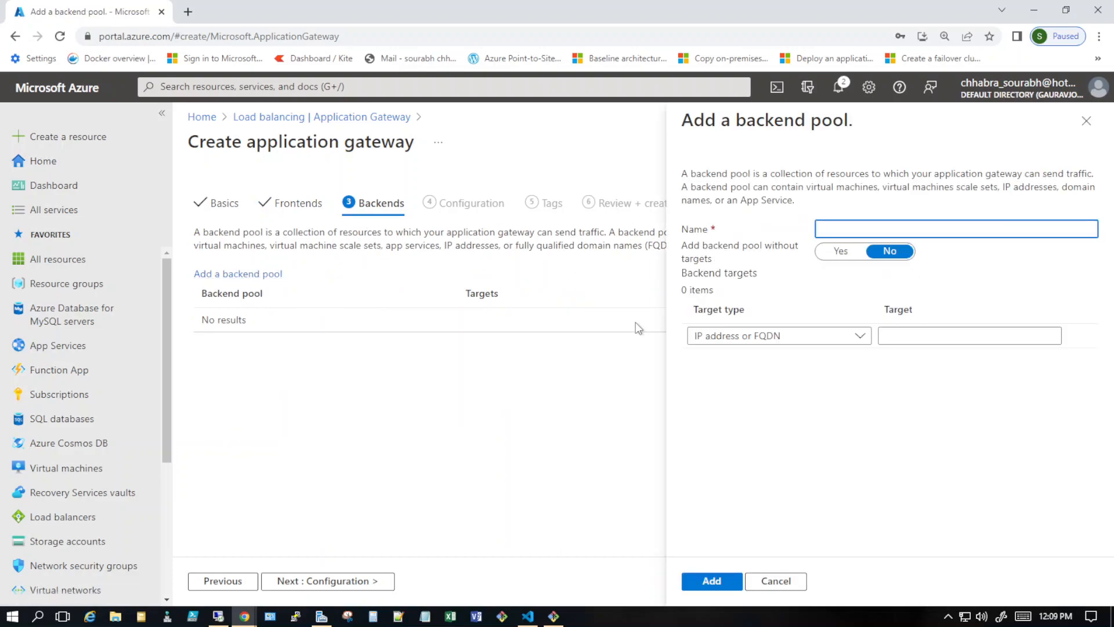
type("bp-02")
key("ctrl+a")
type("imag")
key("BackSpace")
key("BackSpace")
key("BackSpace")
key("BackSpace")
type("i")
key("BackSpace")
- Add the backend pool bp-video-01 with the virtual machine interface nic-ci-azclass123-01 as its target
type("bp-")
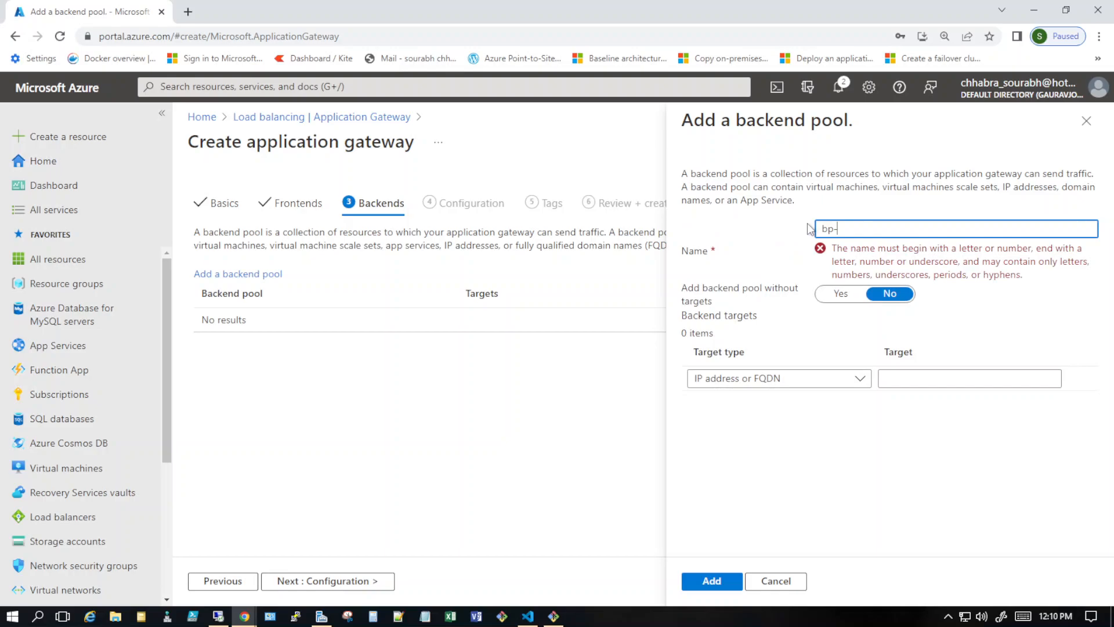
type("video-01")
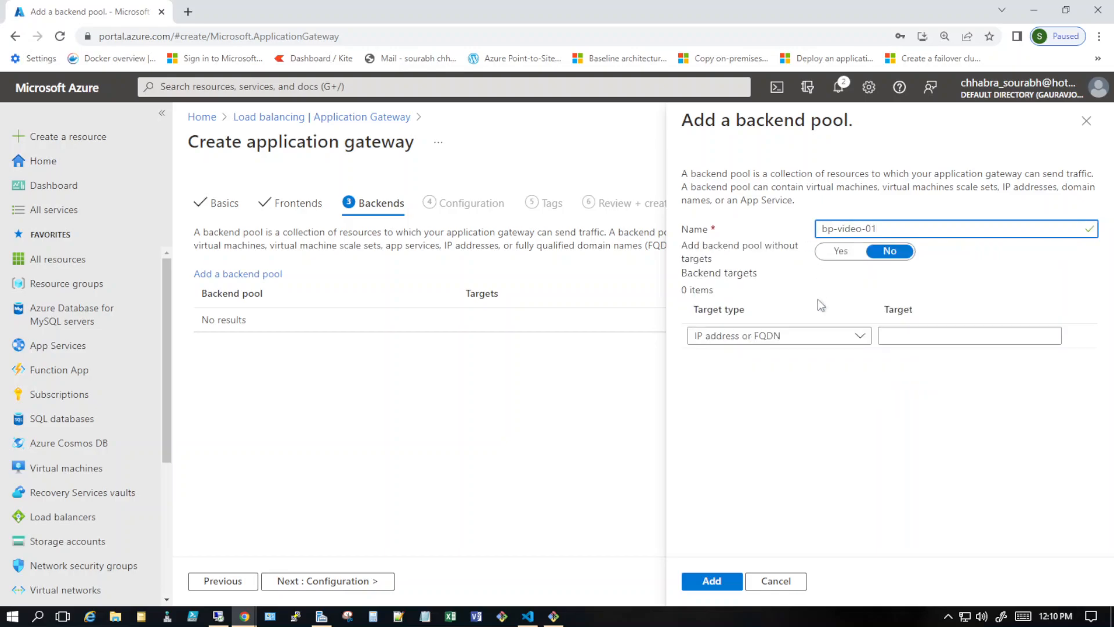
left_click(791, 337)
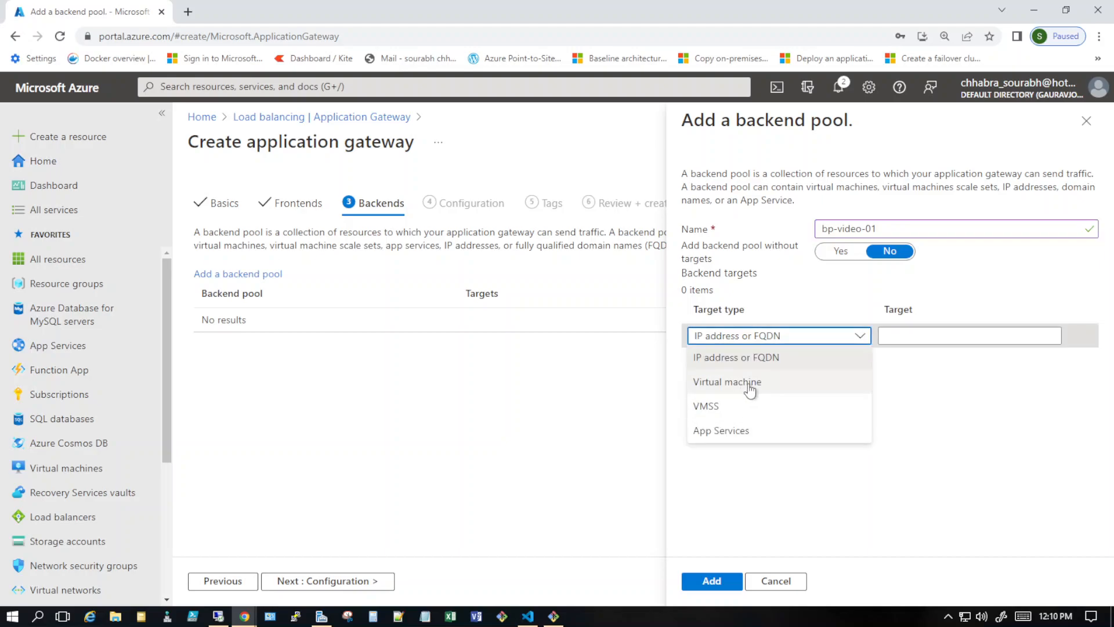
left_click(740, 382)
left_click(909, 340)
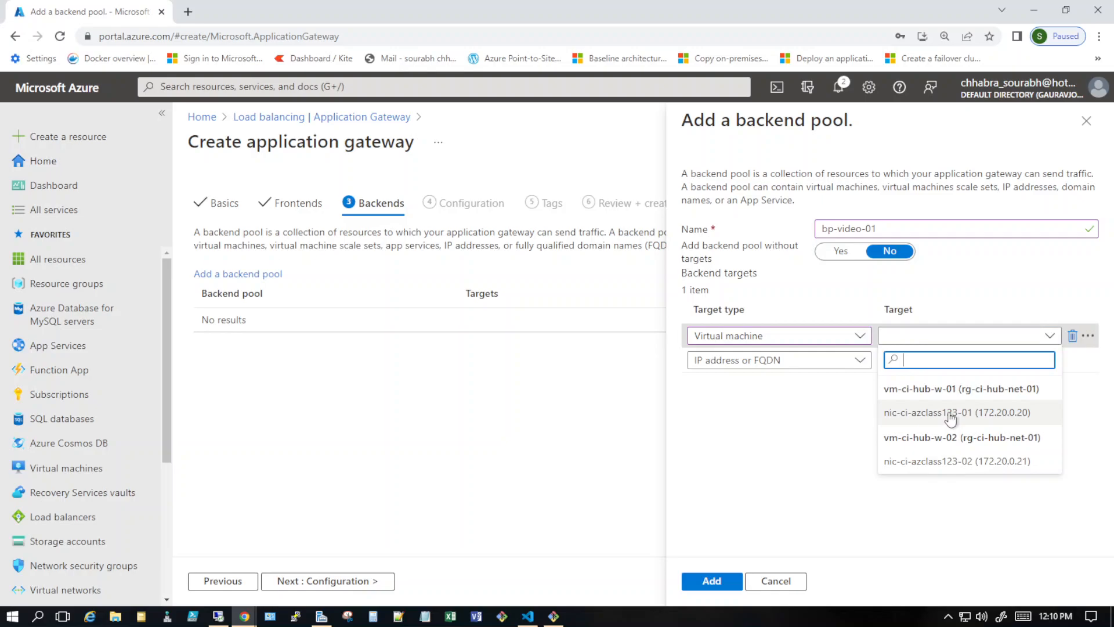
left_click(950, 413)
left_click(712, 581)
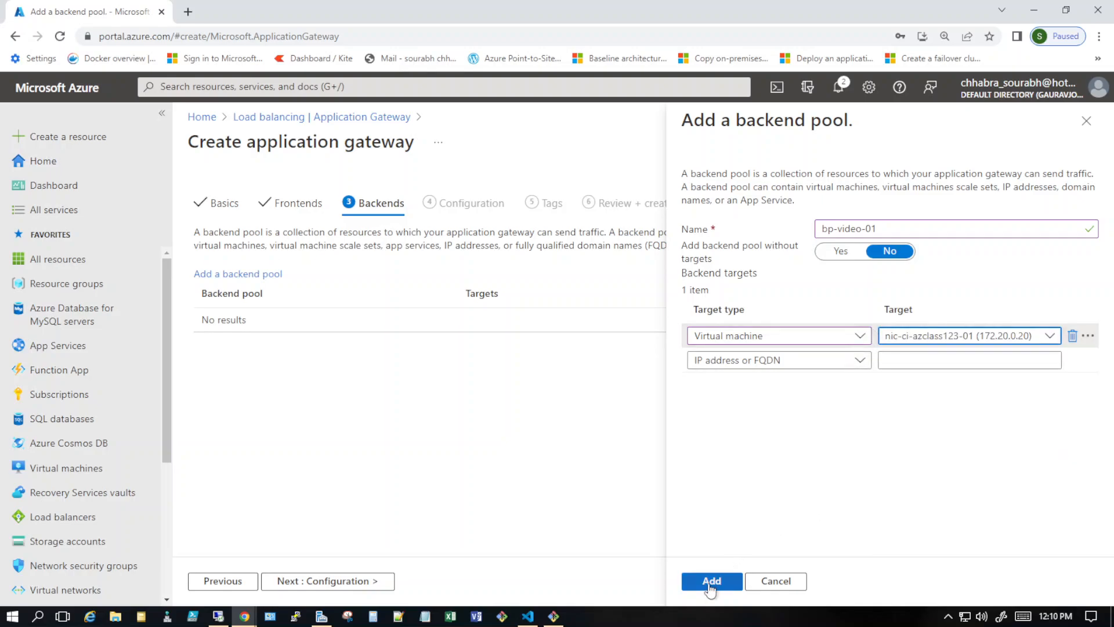
- Add the backend pool bp-images-01 targeting the virtual machine interface nic-ci-azclass123-02, and continue to the routing configuration
left_click(253, 275)
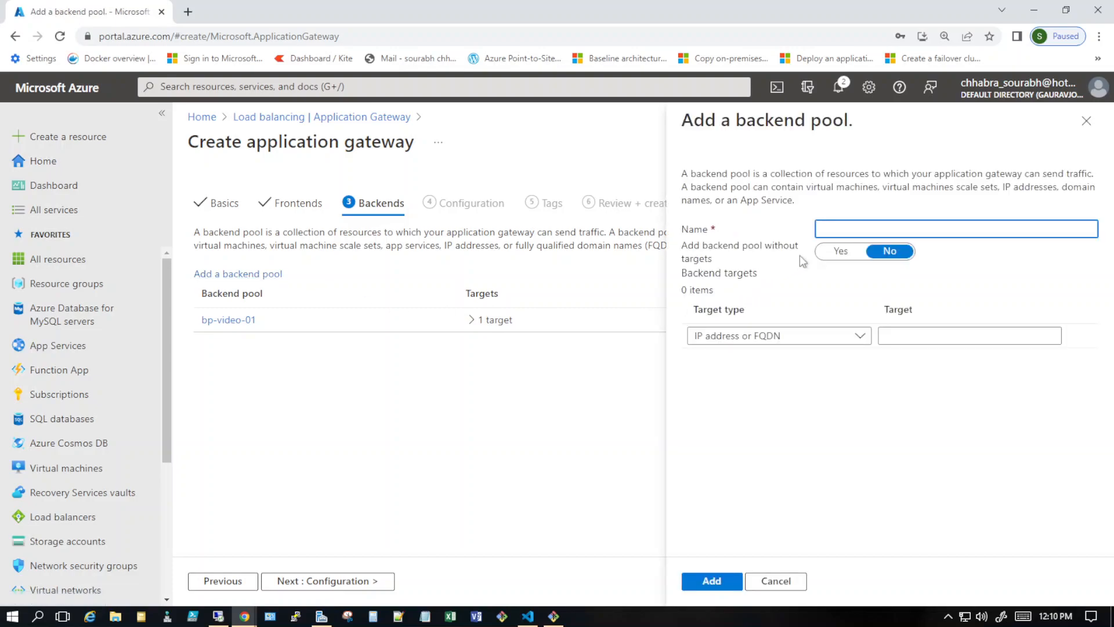
type("images-")
type("01")
type("bp-")
left_click(802, 338)
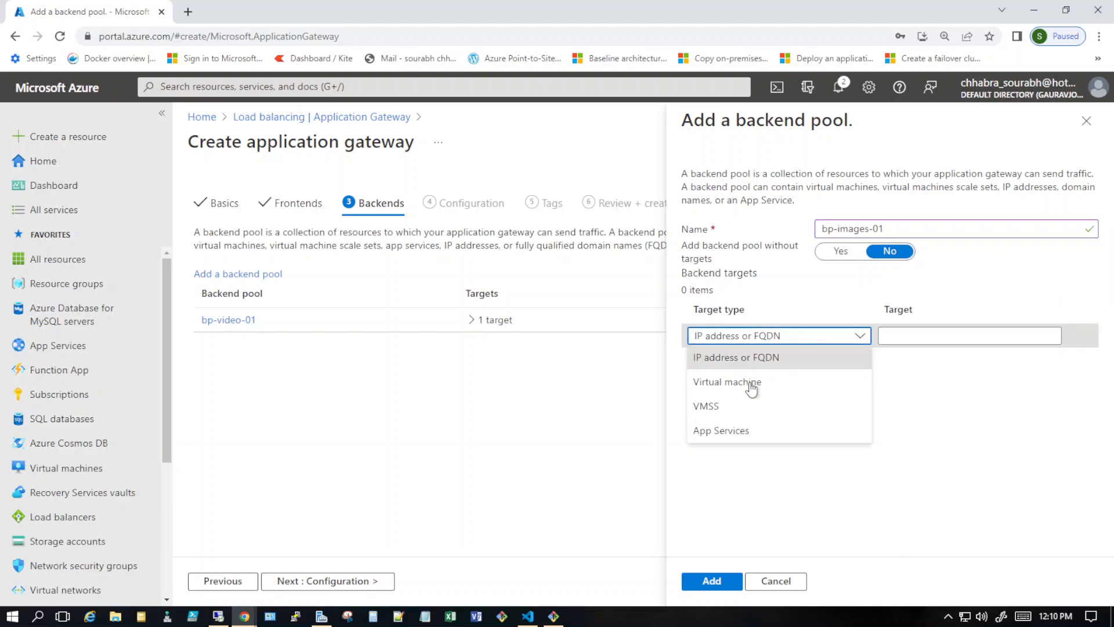
left_click(830, 388)
left_click(906, 337)
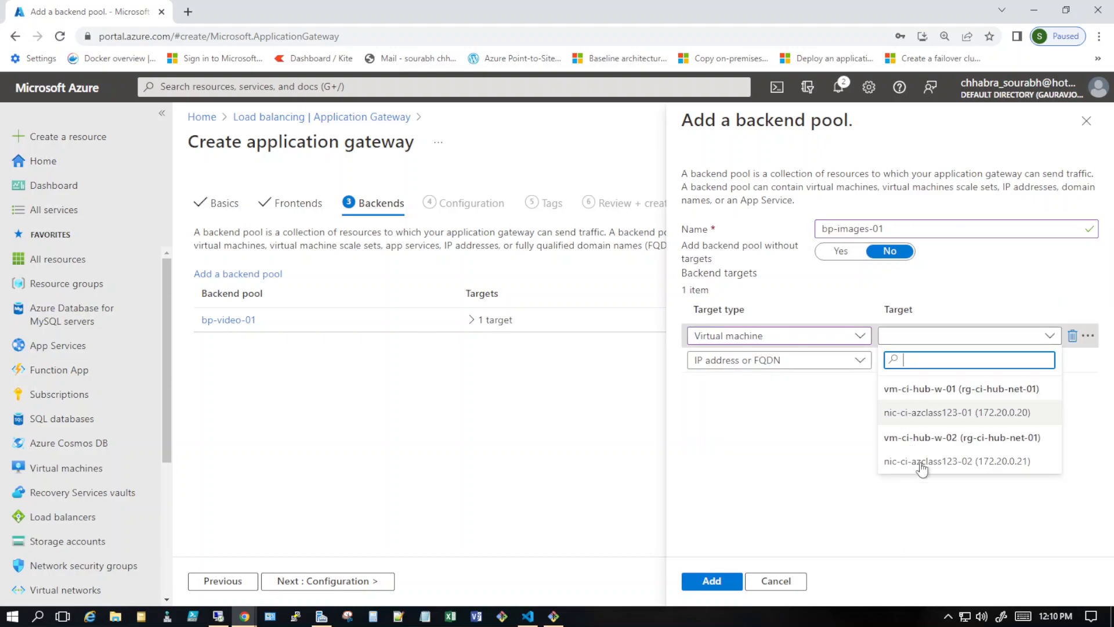
left_click(929, 462)
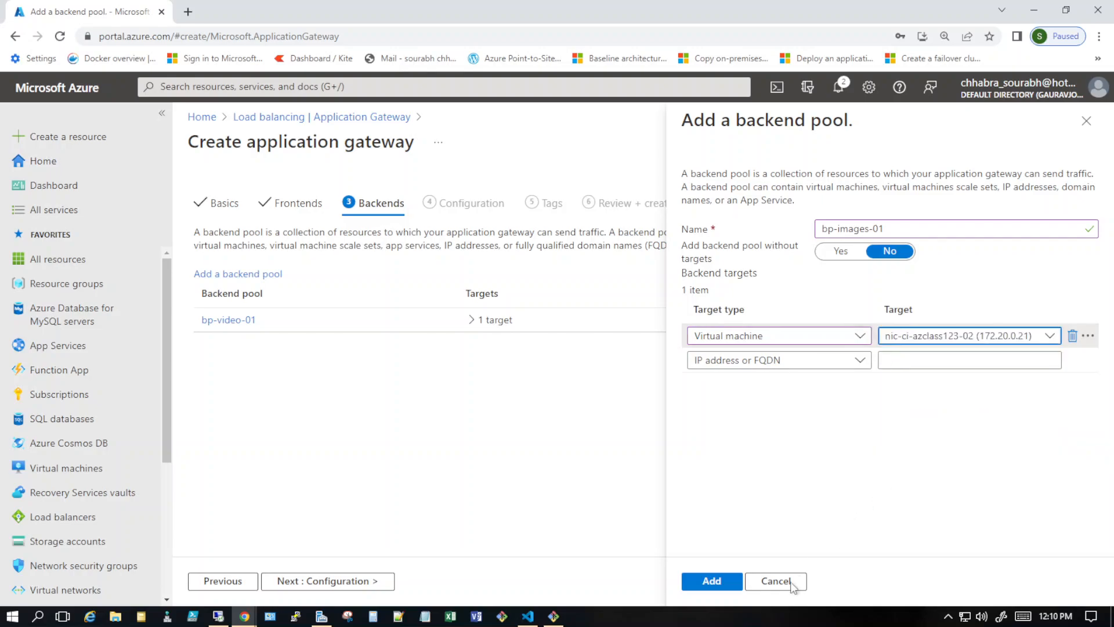
left_click(712, 581)
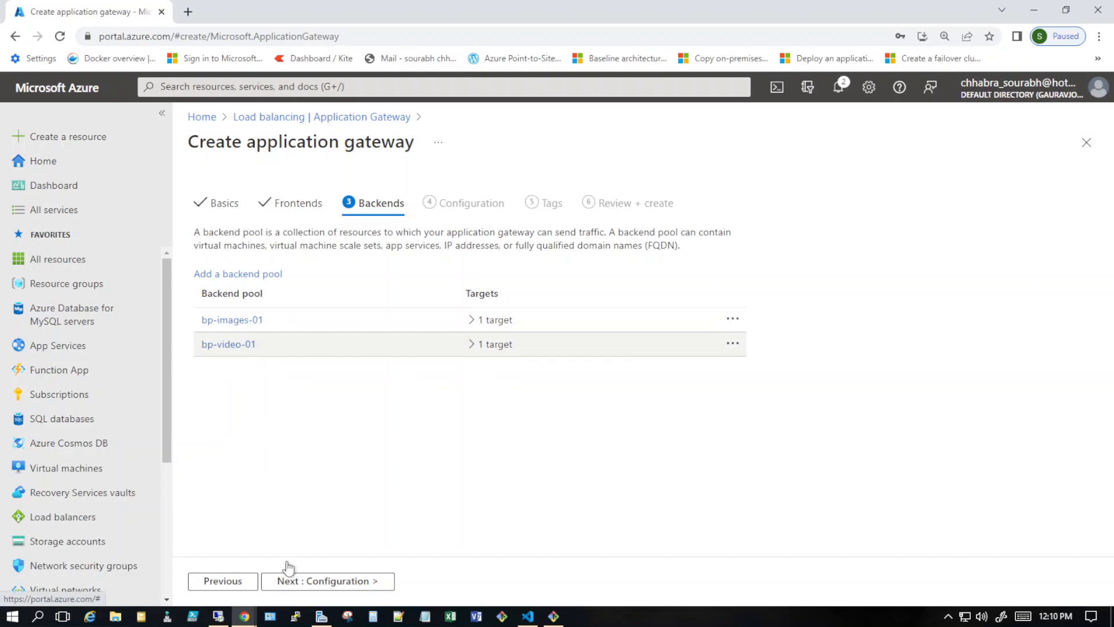
left_click(314, 585)
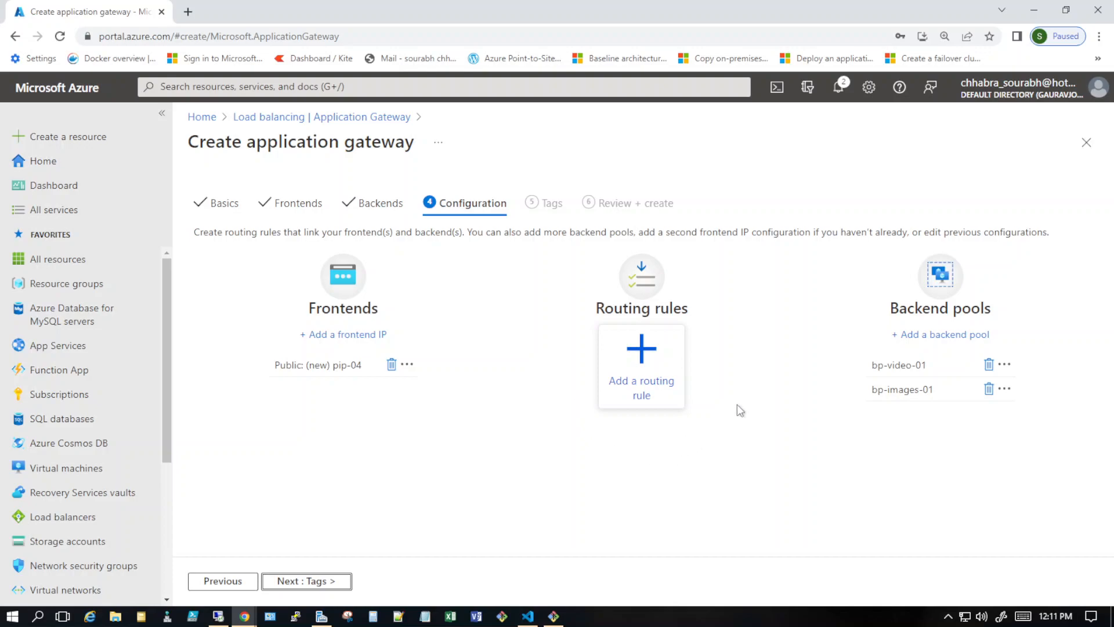
- Start a routing rule named Rule-01 with priority 100
left_click(655, 380)
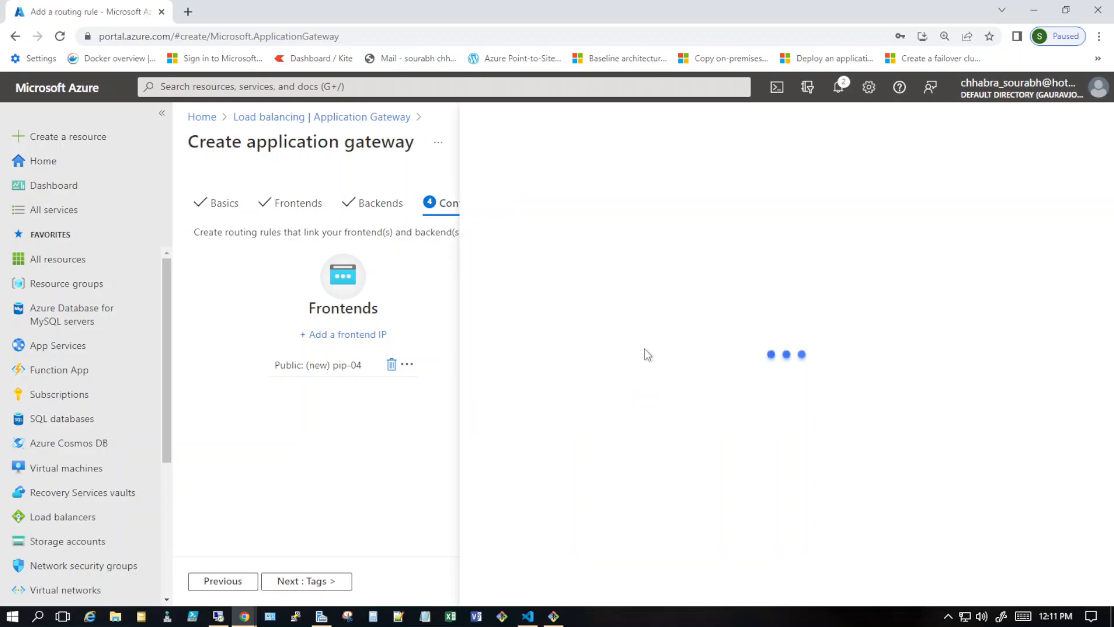
left_click(701, 213)
type("Rule-01")
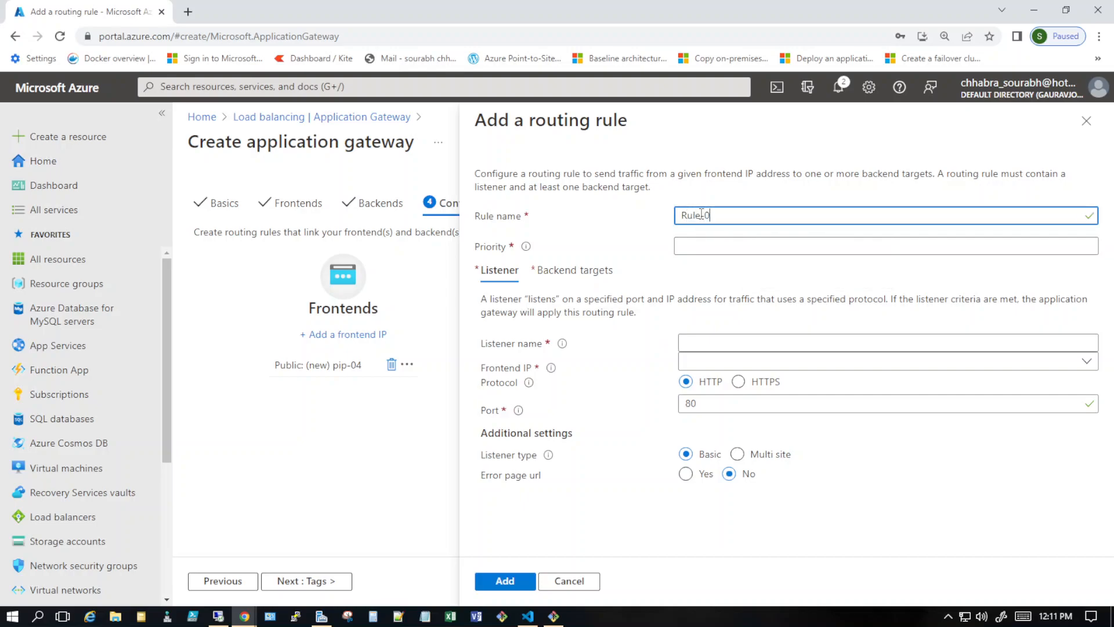
left_click(714, 245)
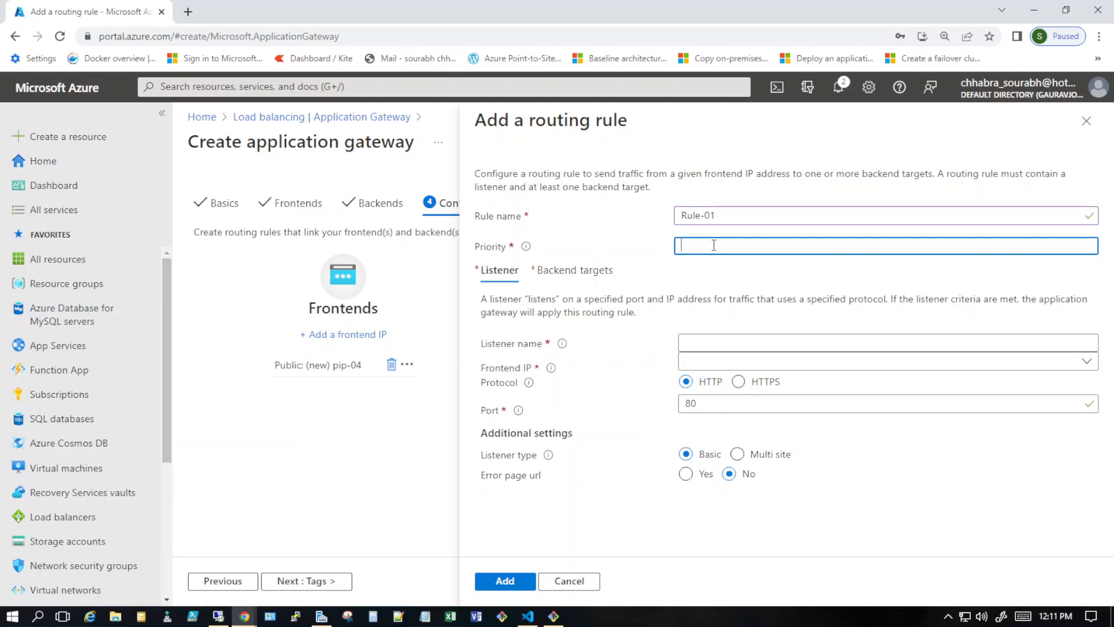
type("100")
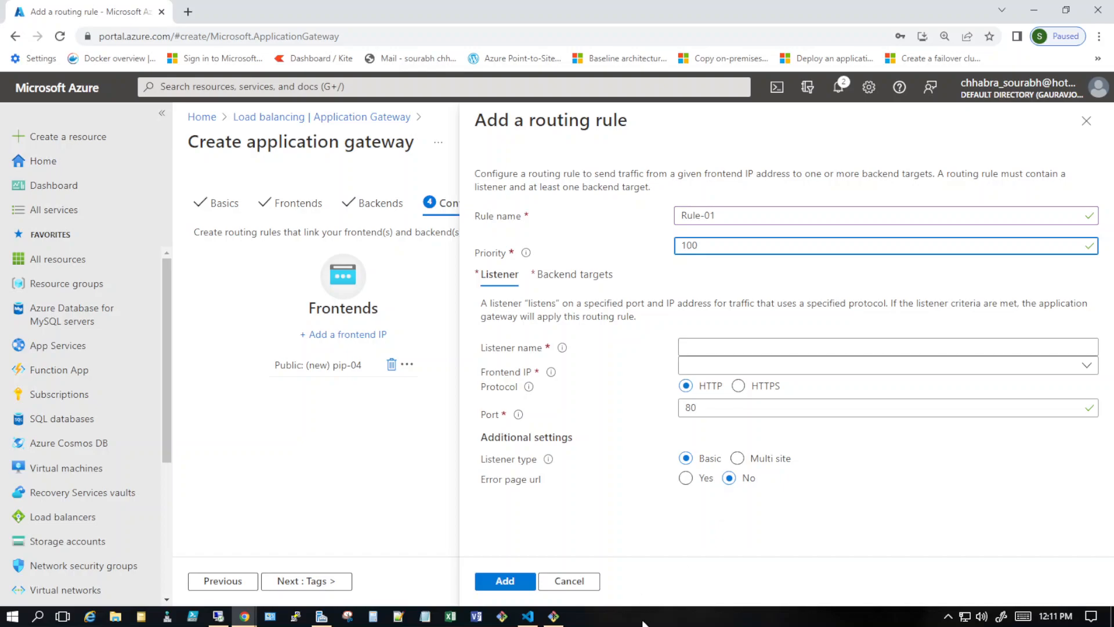
- Configure the rule's listener as Listner-01 on the Public frontend IP using the HTTP protocol
left_click(722, 348)
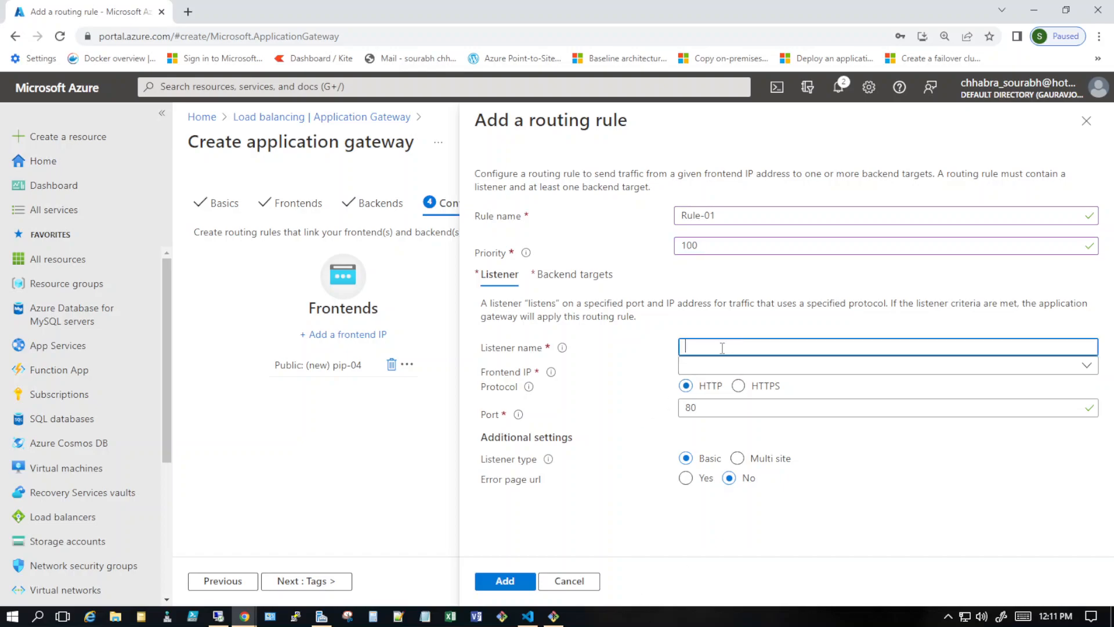
type("Listner")
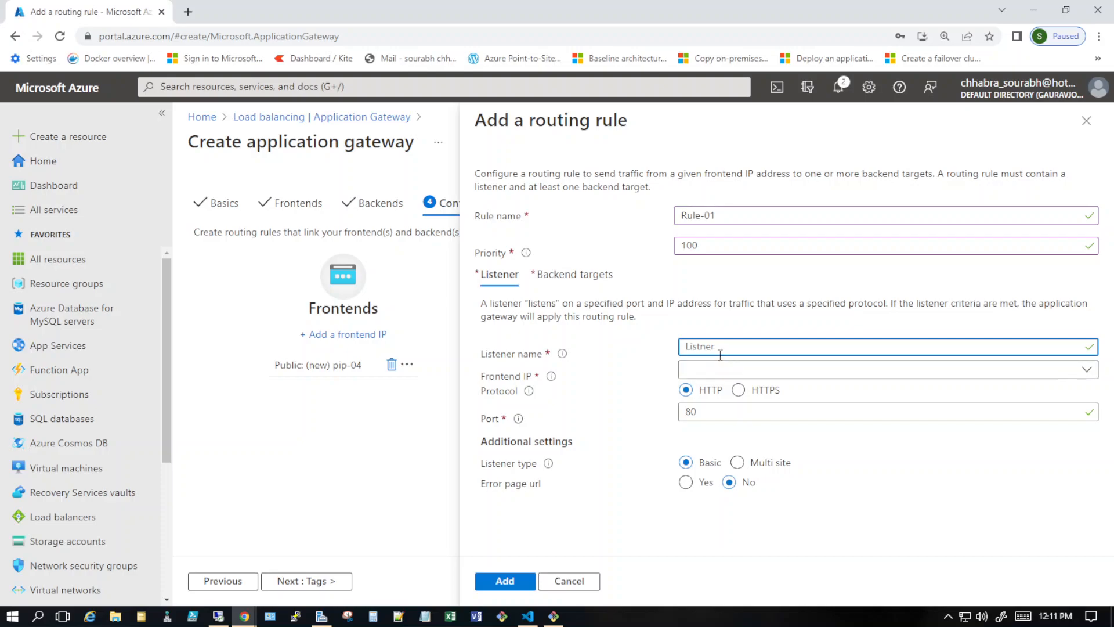
type("-01")
left_click(705, 376)
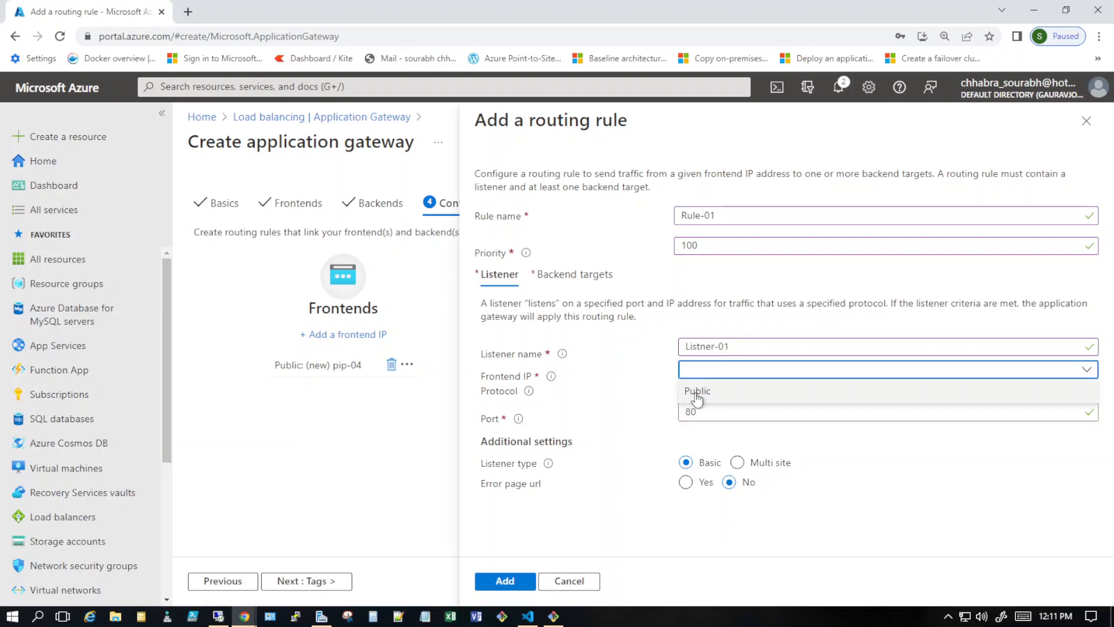
left_click(705, 391)
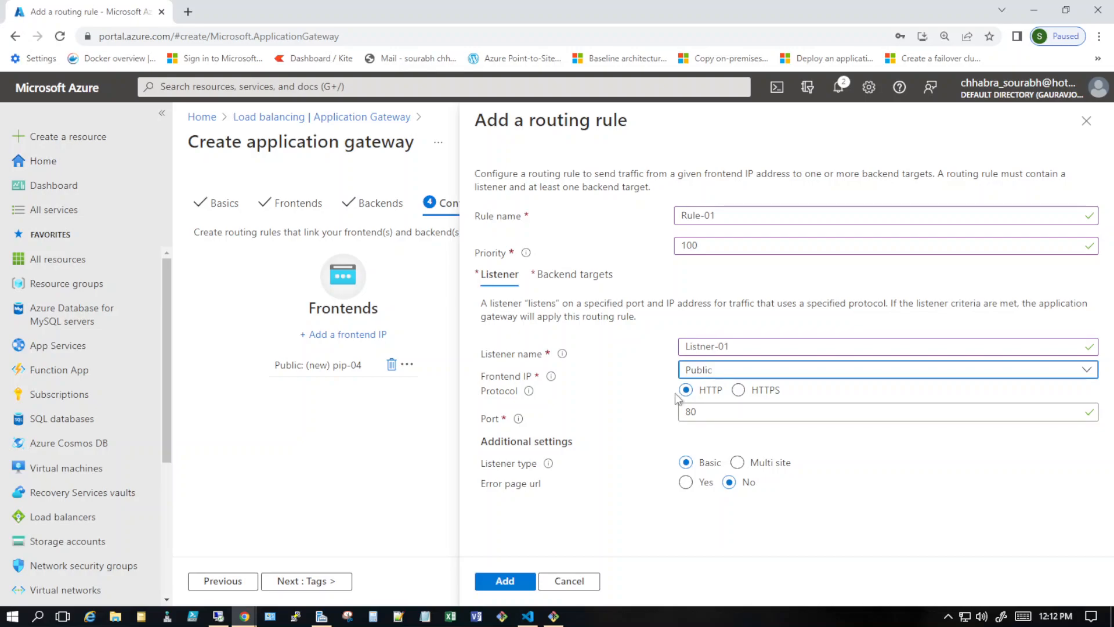
left_click(739, 391)
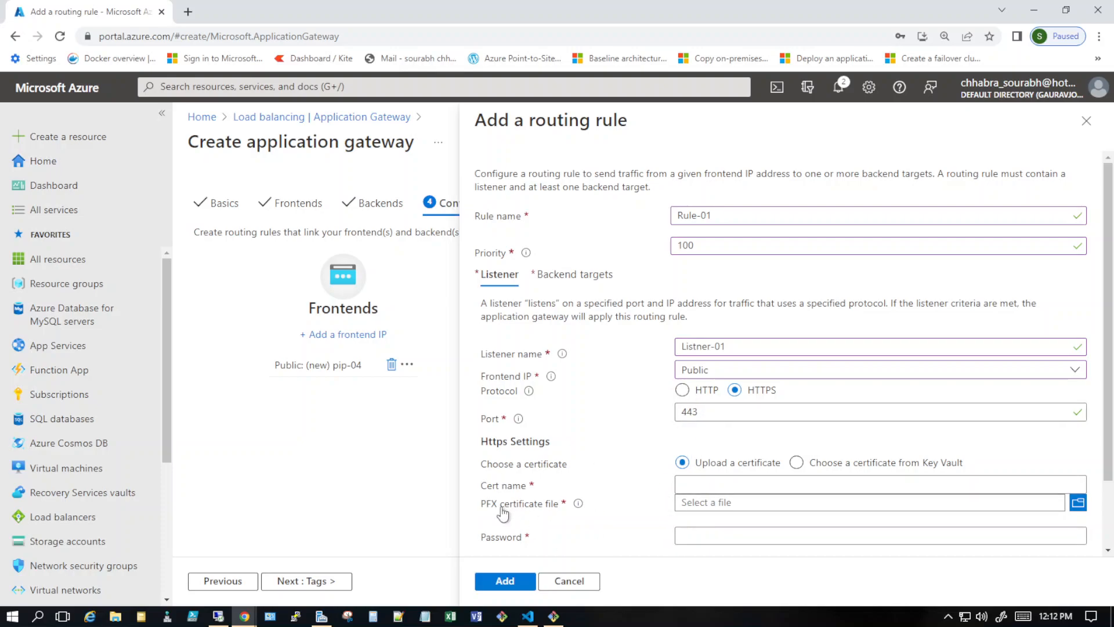
left_click(683, 390)
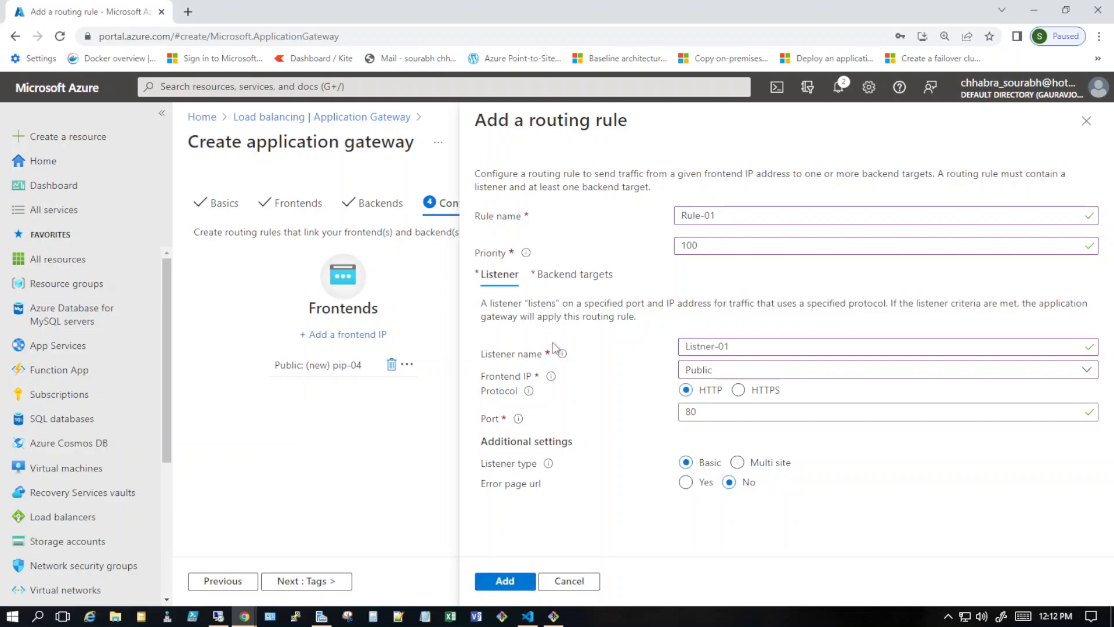
- Set the routing rule's backend target to the backend pool bp-video-01
left_click(563, 283)
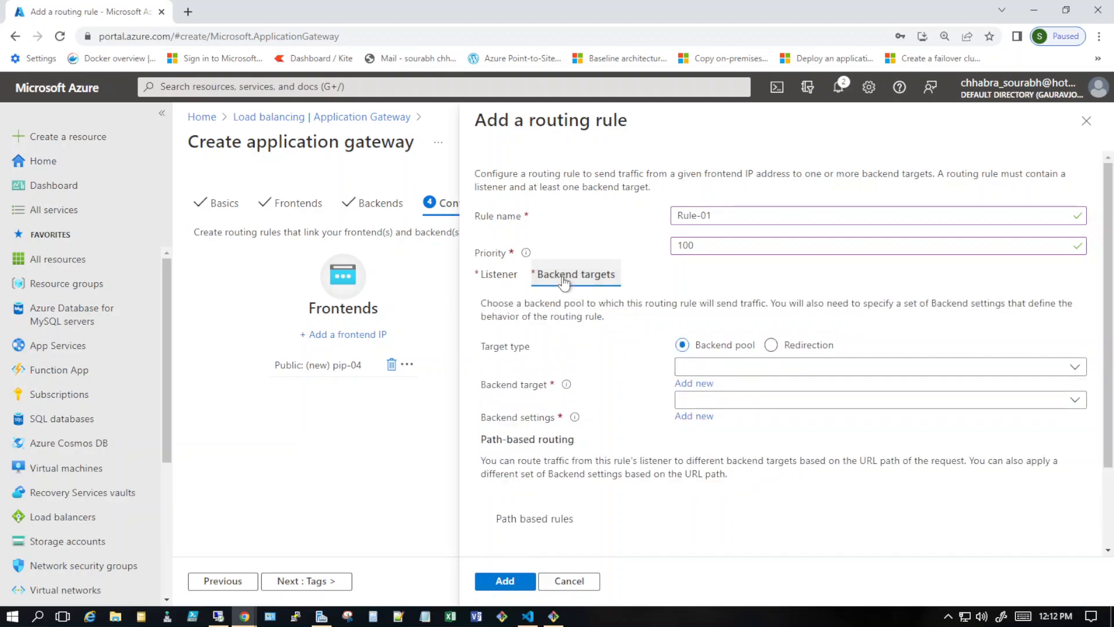
left_click(720, 371)
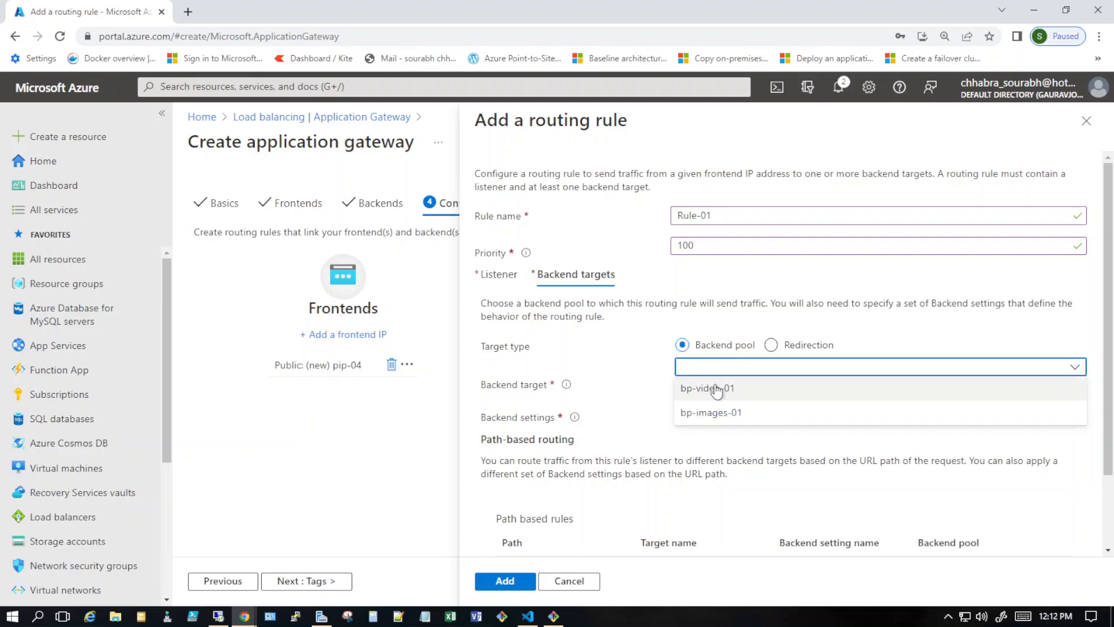
left_click(711, 390)
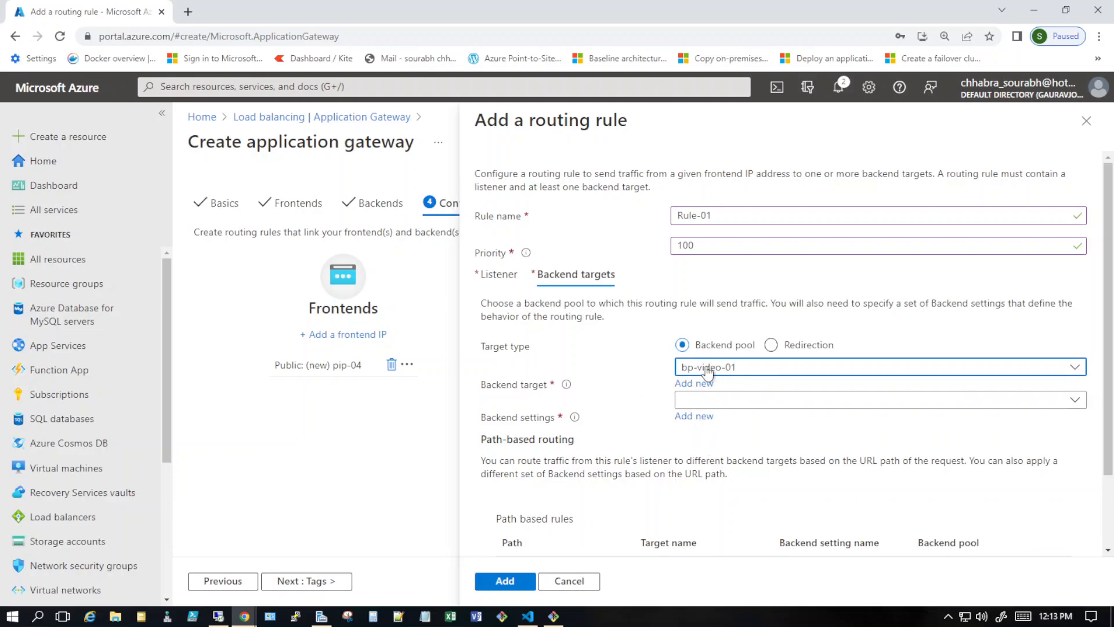
- Add new backend settings named backend-settings-01 for the rule, using HTTP on port 80 without overriding the host name
left_click(714, 406)
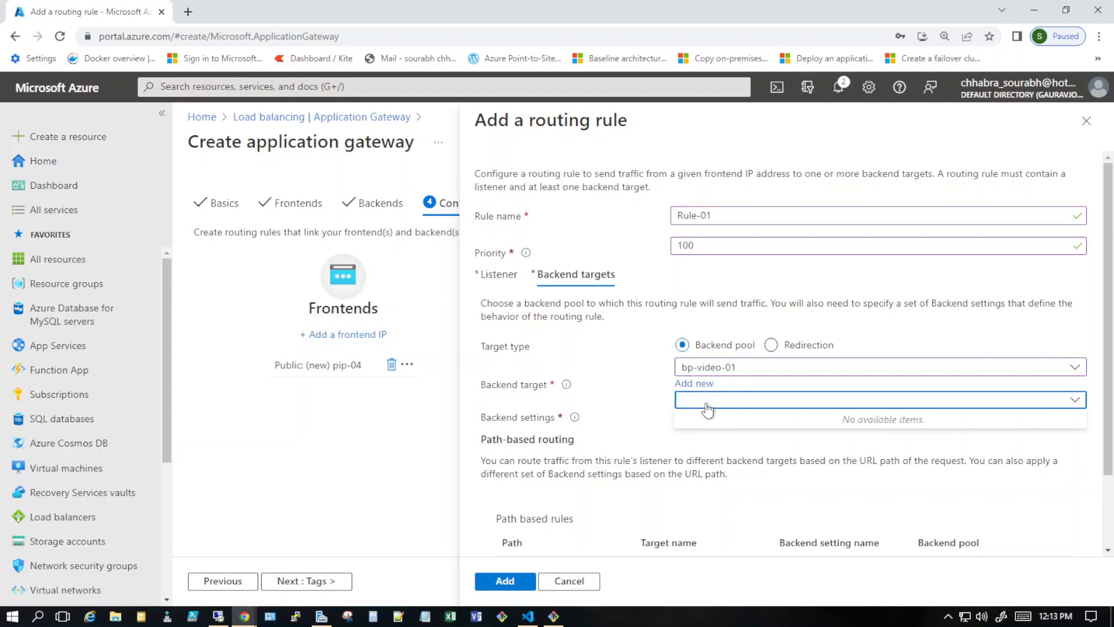
left_click(590, 393)
left_click(692, 414)
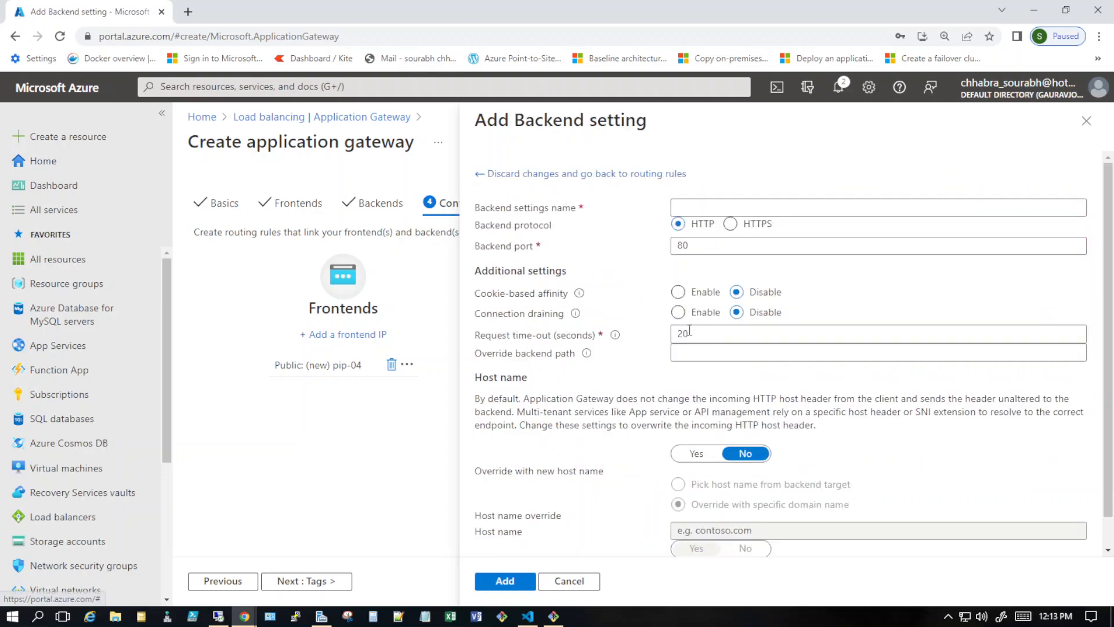
left_click(726, 207)
type("backend-settings-01")
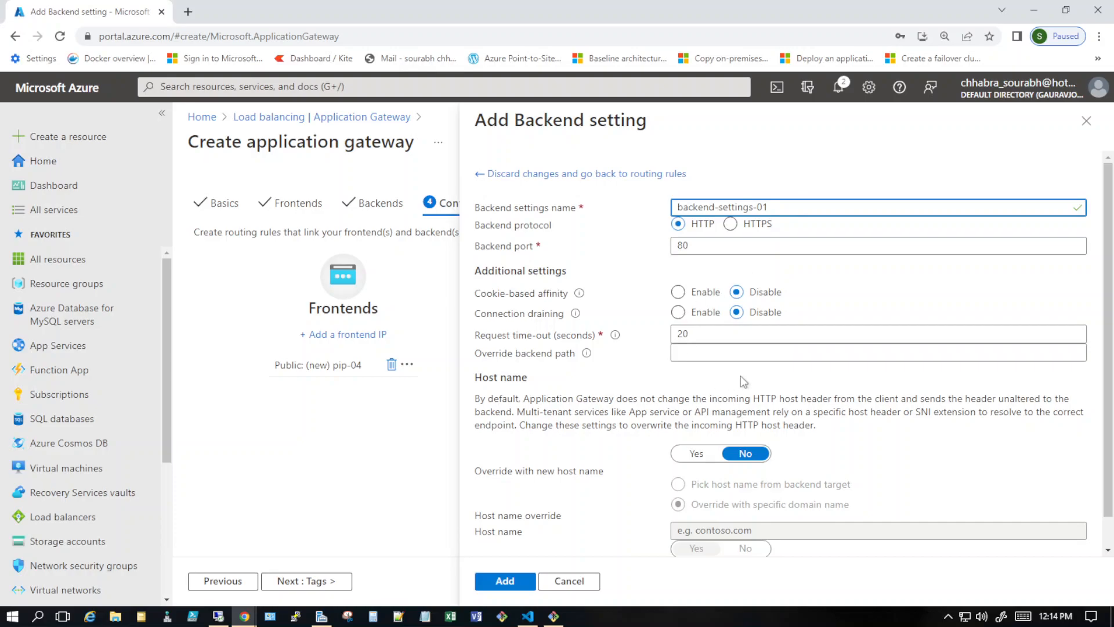
scroll(745, 428, "down", 1)
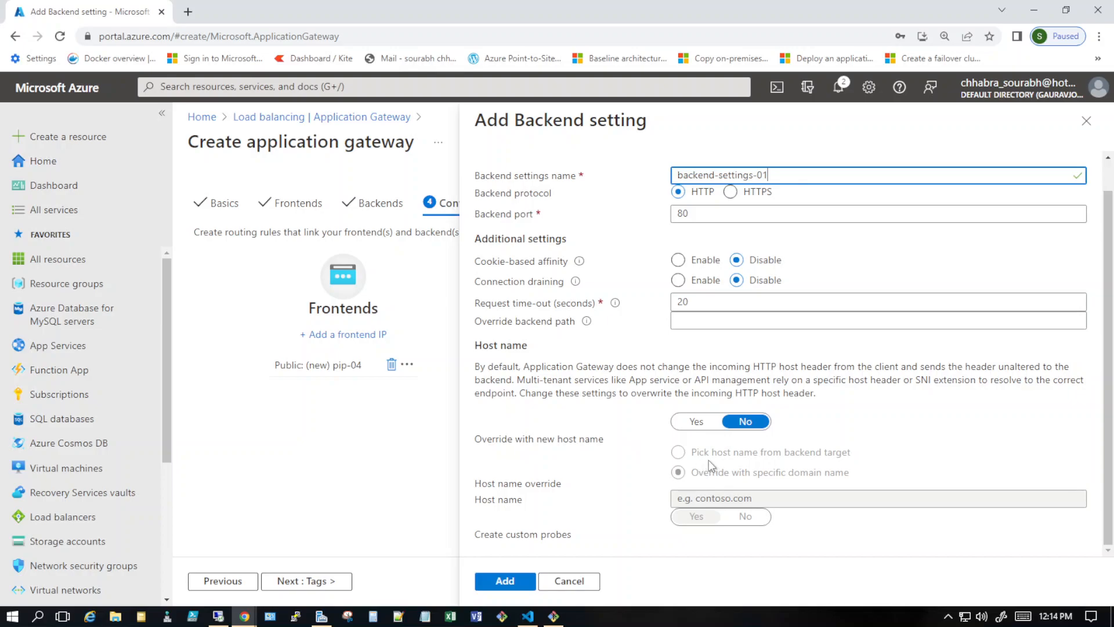
left_click(701, 422)
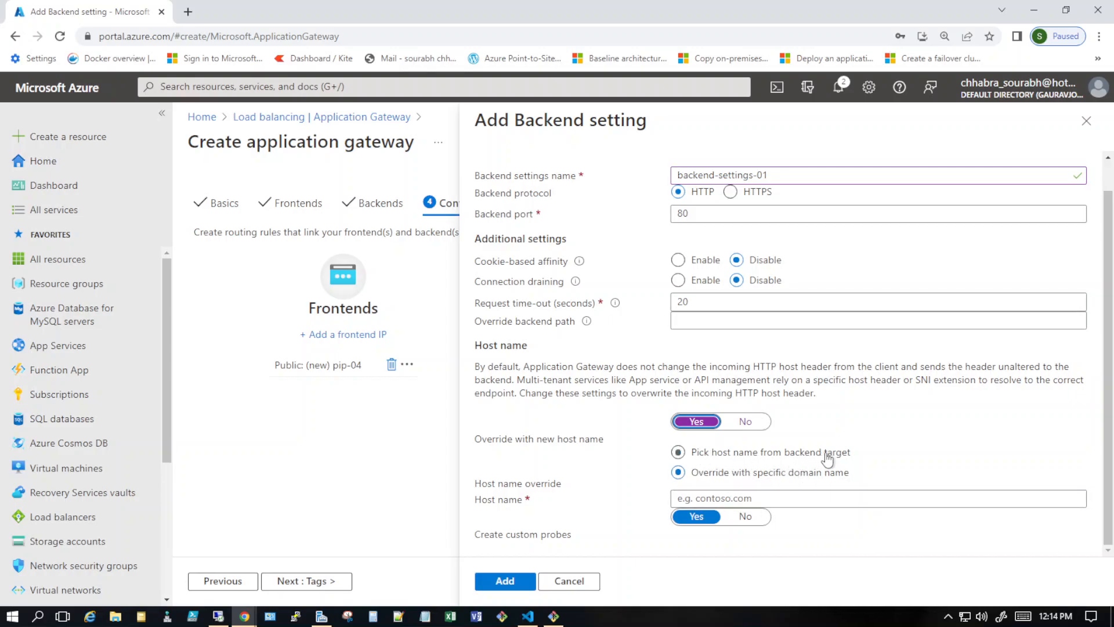
left_click(754, 426)
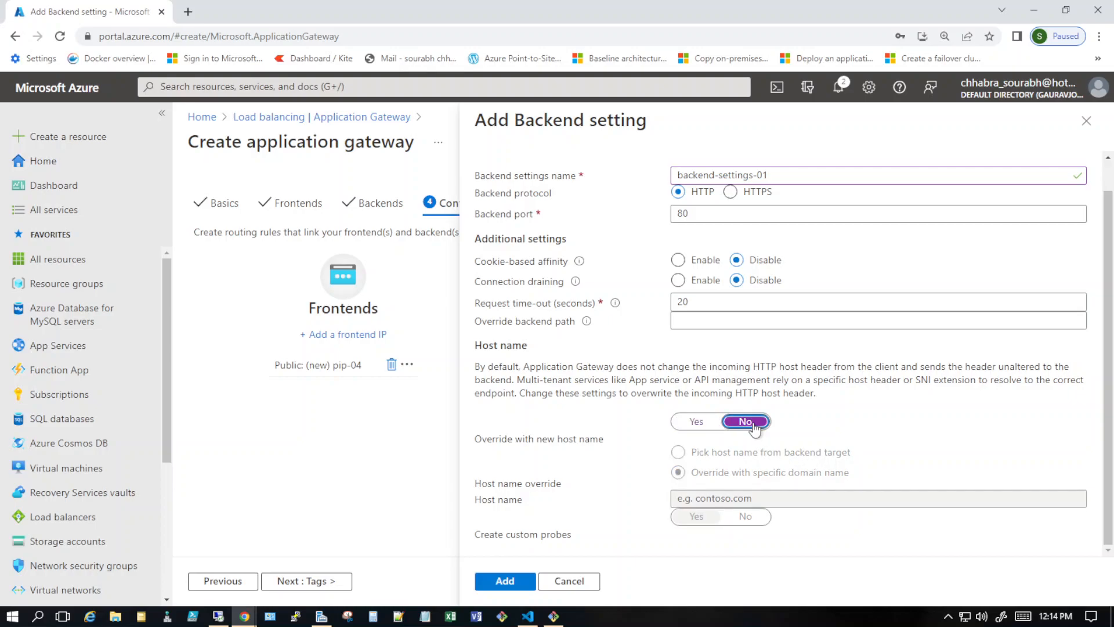
left_click(513, 586)
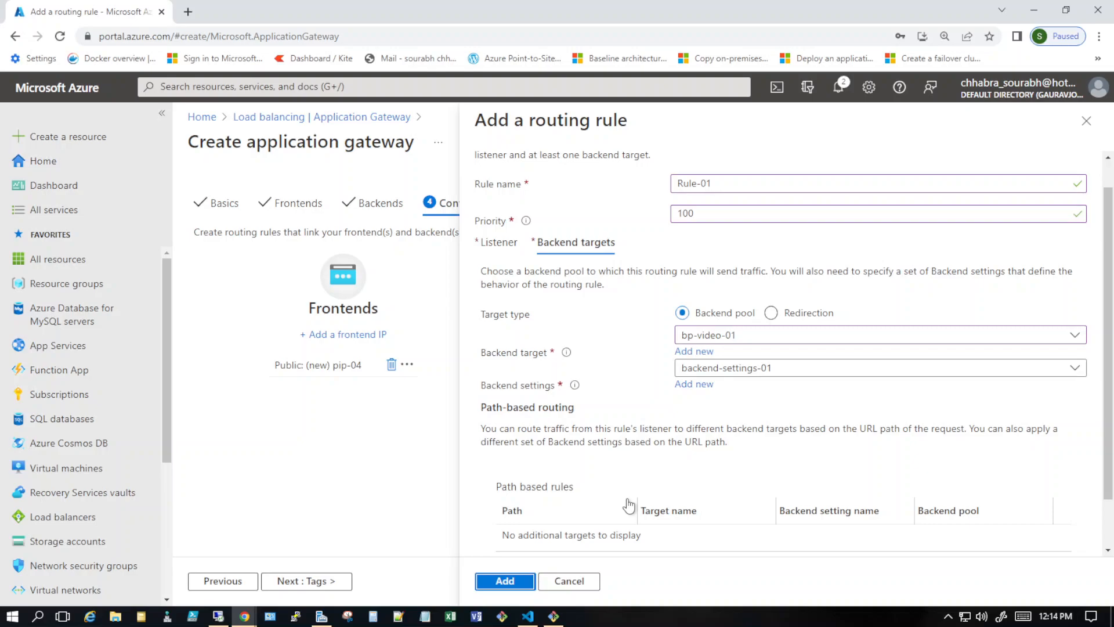
- Add the completed routing rule to the gateway configuration and continue to the final review without entering tags
left_click(506, 581)
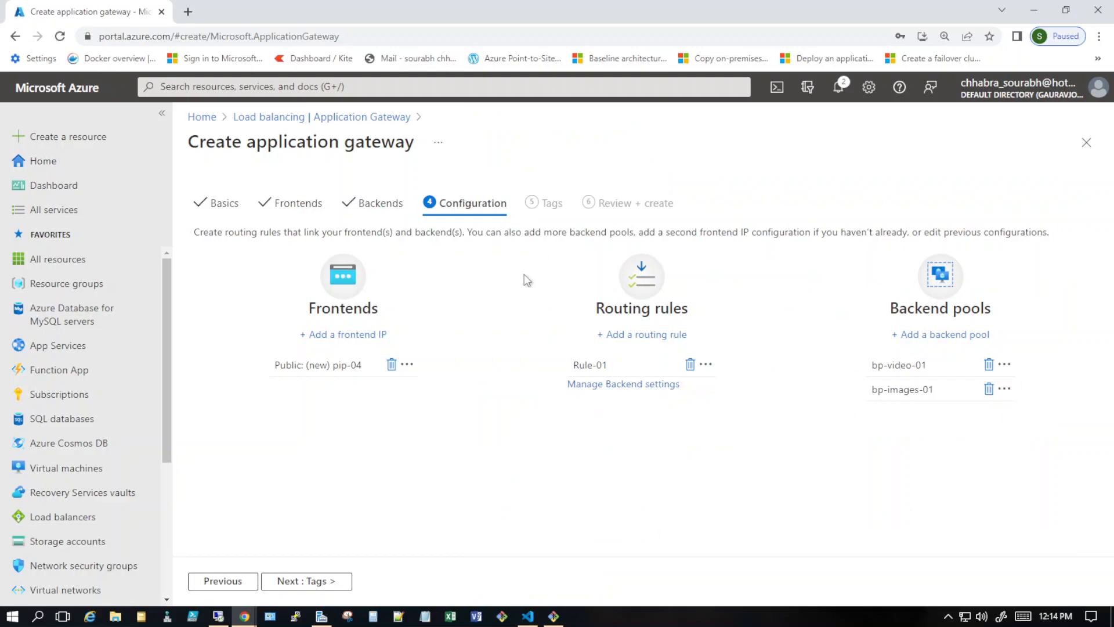
left_click(312, 582)
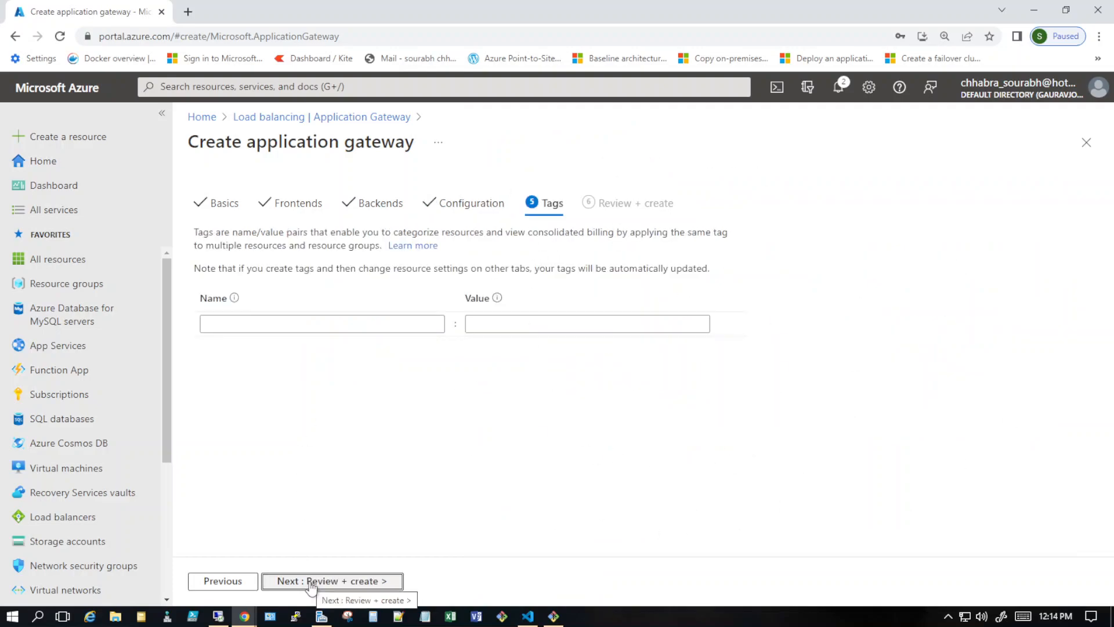
left_click(312, 581)
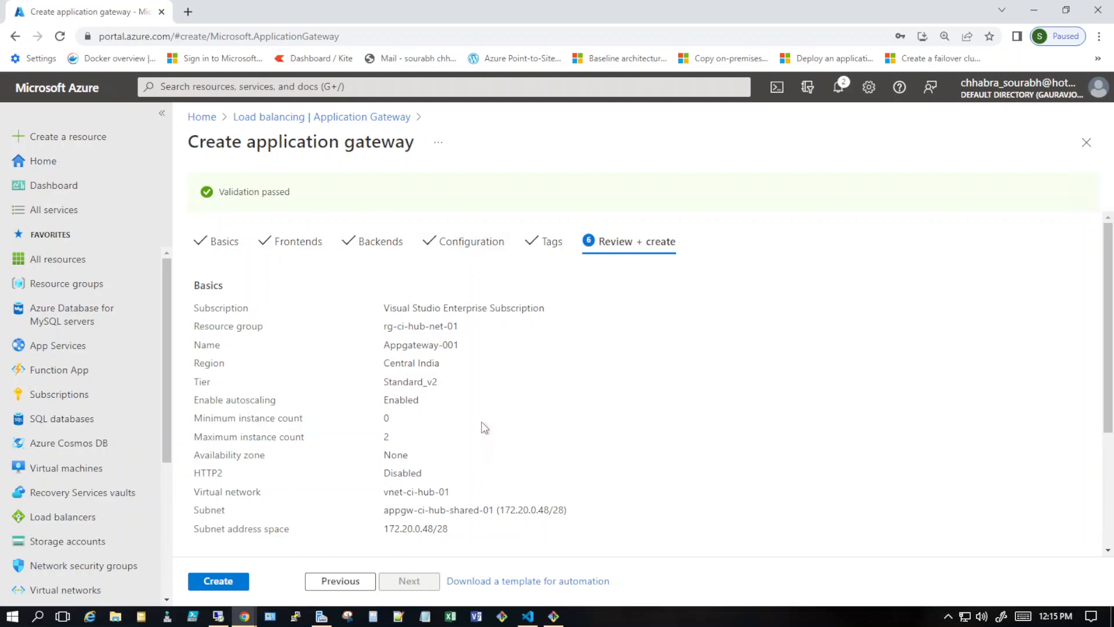
- Leave the gateway creation and open the existing application gateway appgw-ci-hub-01 from the load balancing services
left_click(210, 122)
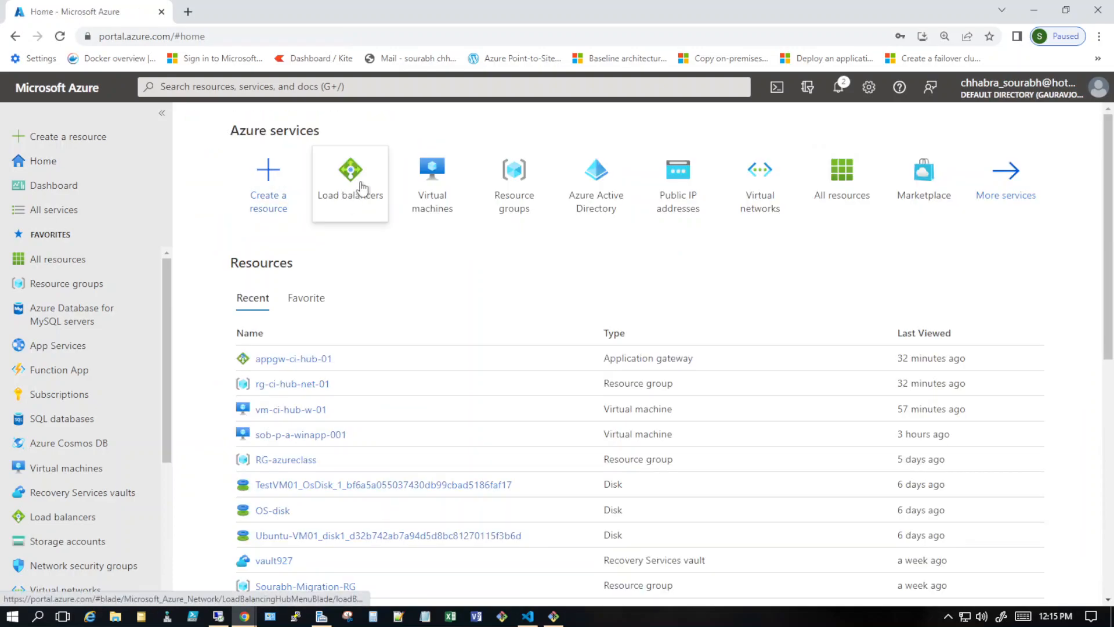
left_click(358, 183)
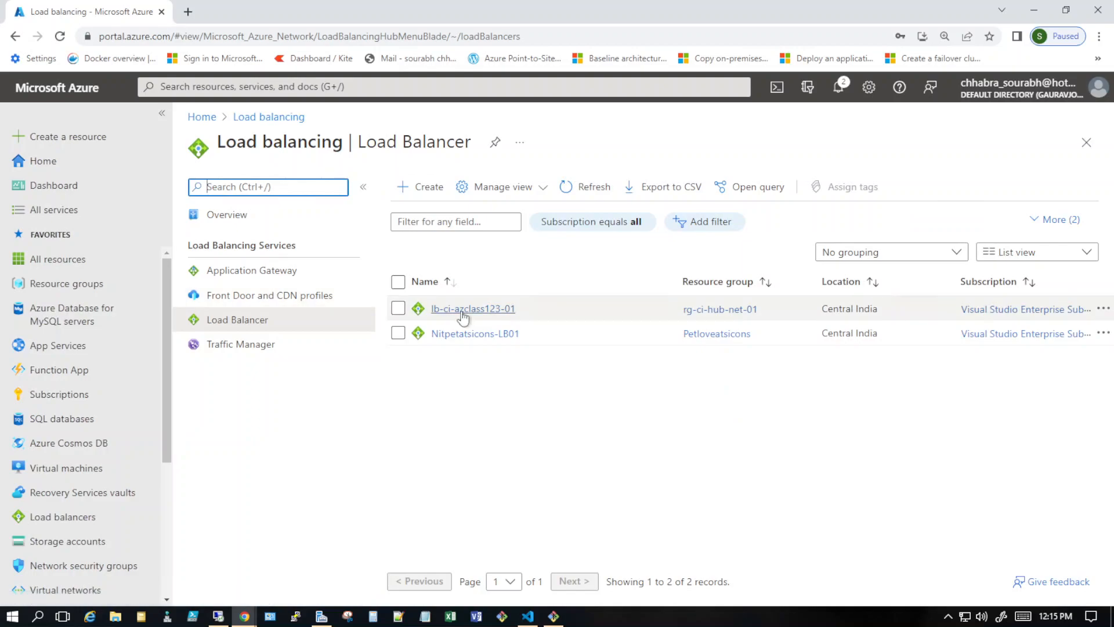
left_click(255, 271)
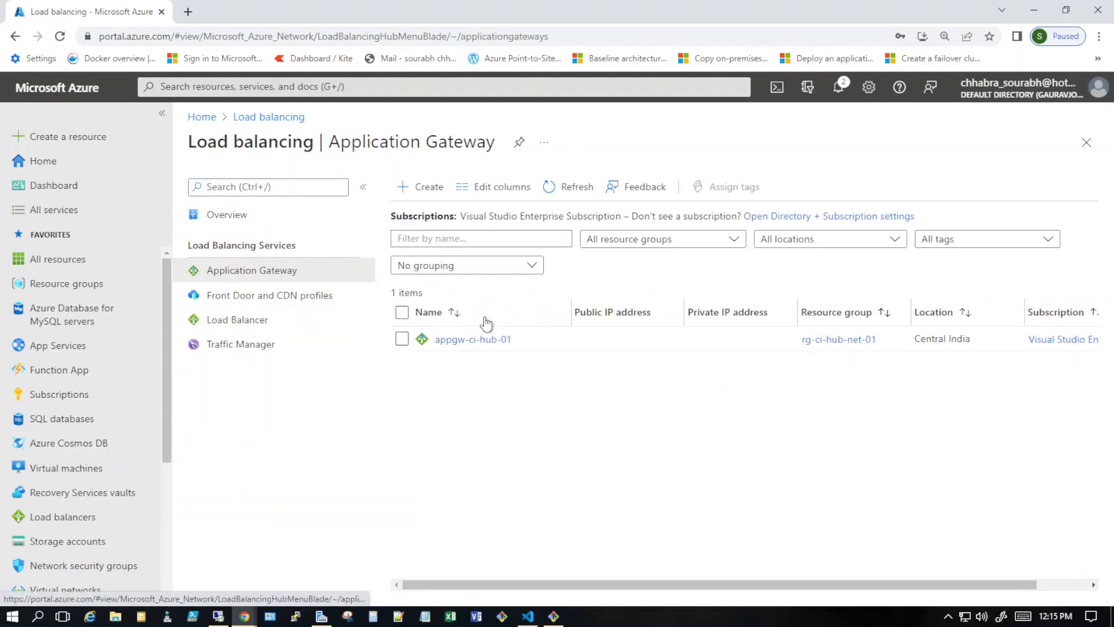
left_click(469, 340)
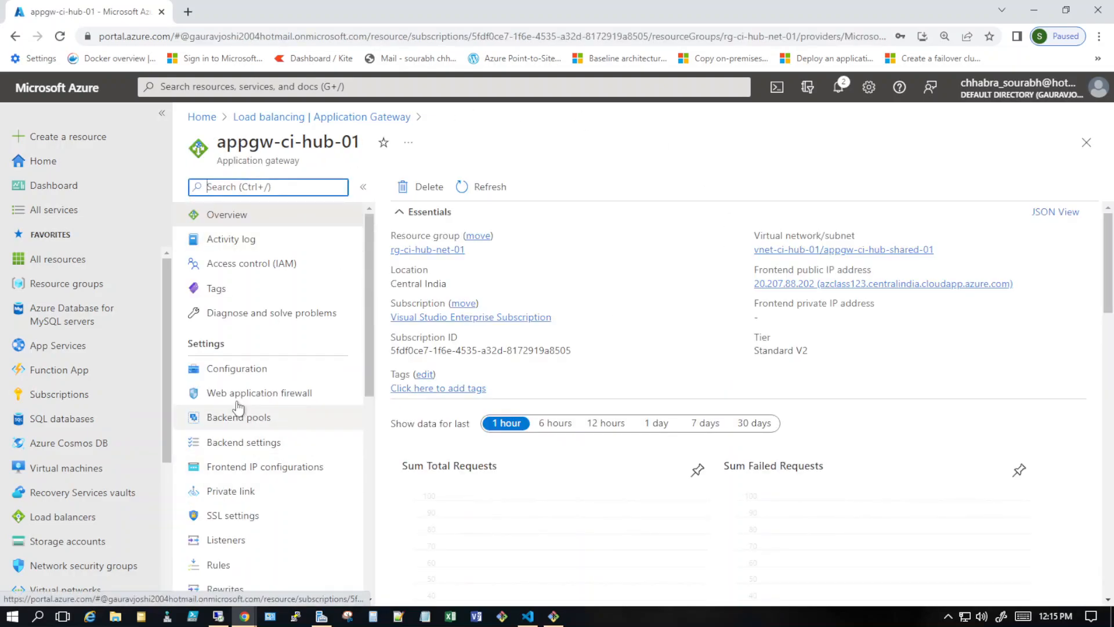
- Review the backend pools, backend settings and frontend IP configurations of appgw-ci-hub-01
left_click(238, 426)
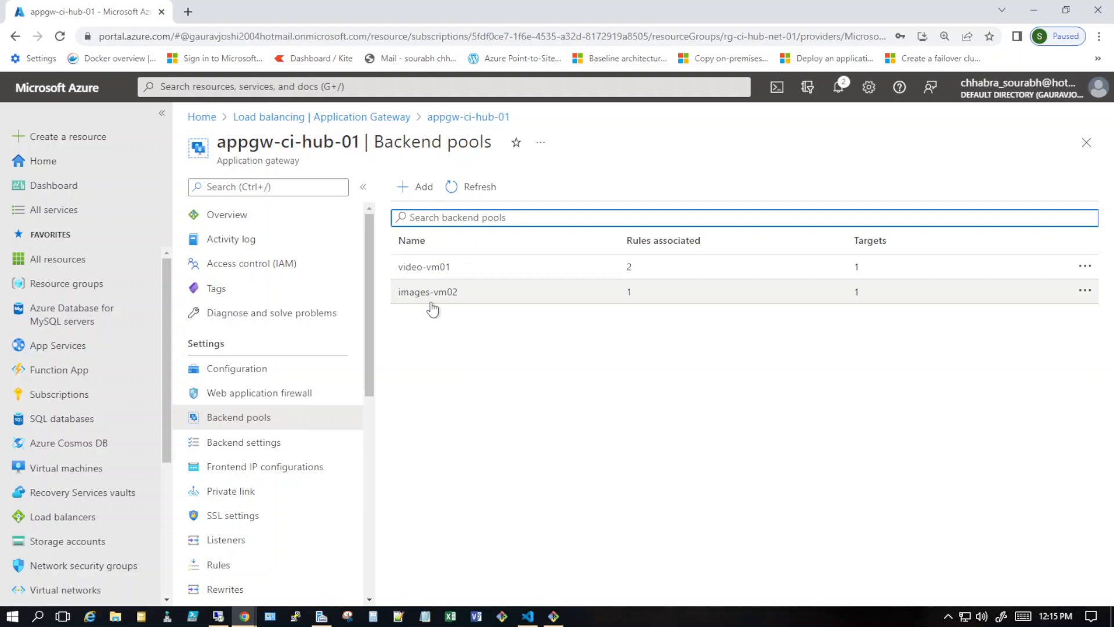
left_click(263, 439)
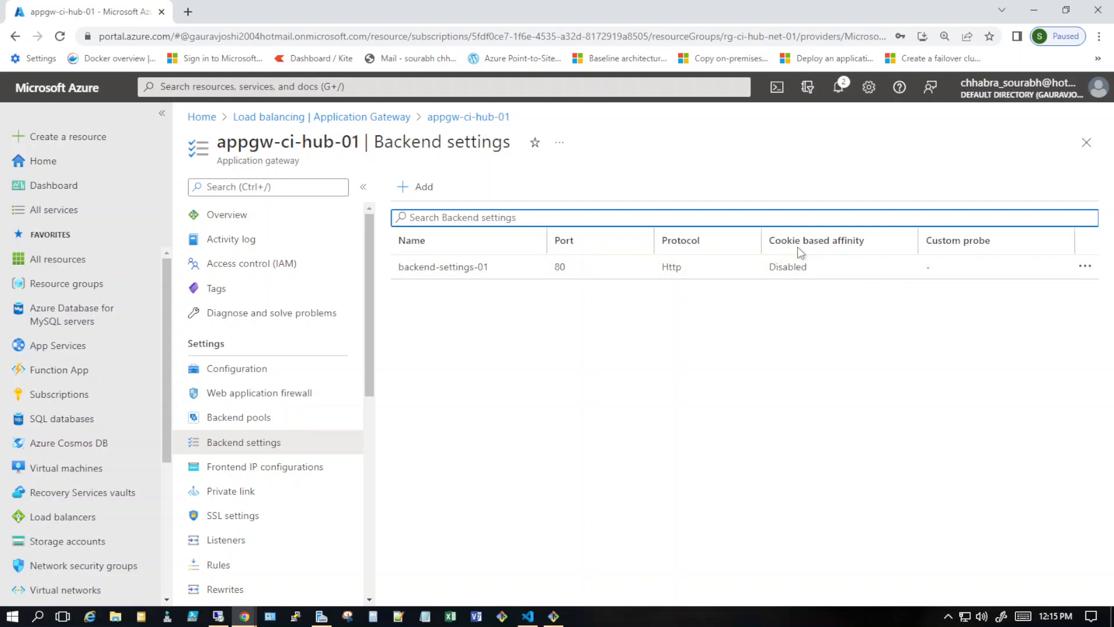
left_click(243, 469)
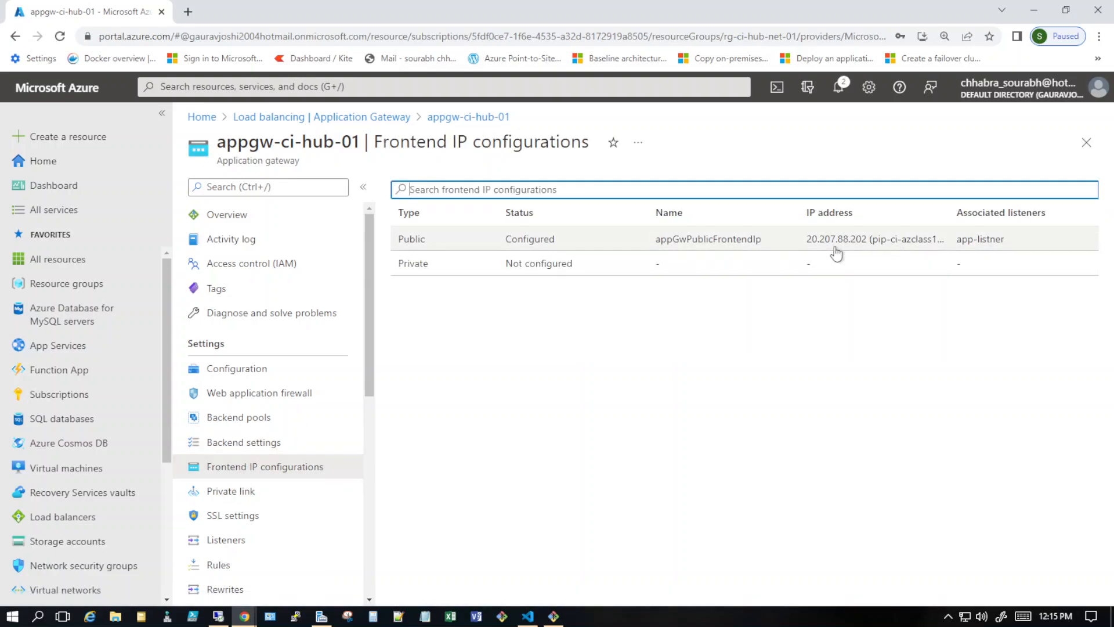
- Review the gateway's listeners and open the configuration of app-listner
left_click(225, 541)
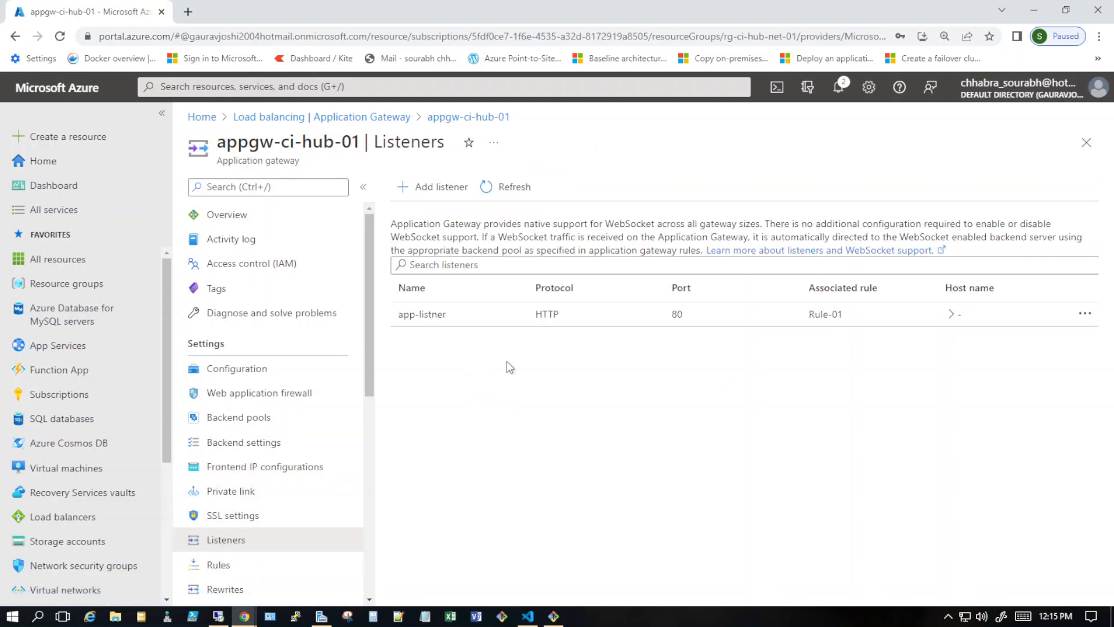
scroll(504, 343, "down", 5)
scroll(465, 291, "up", 3)
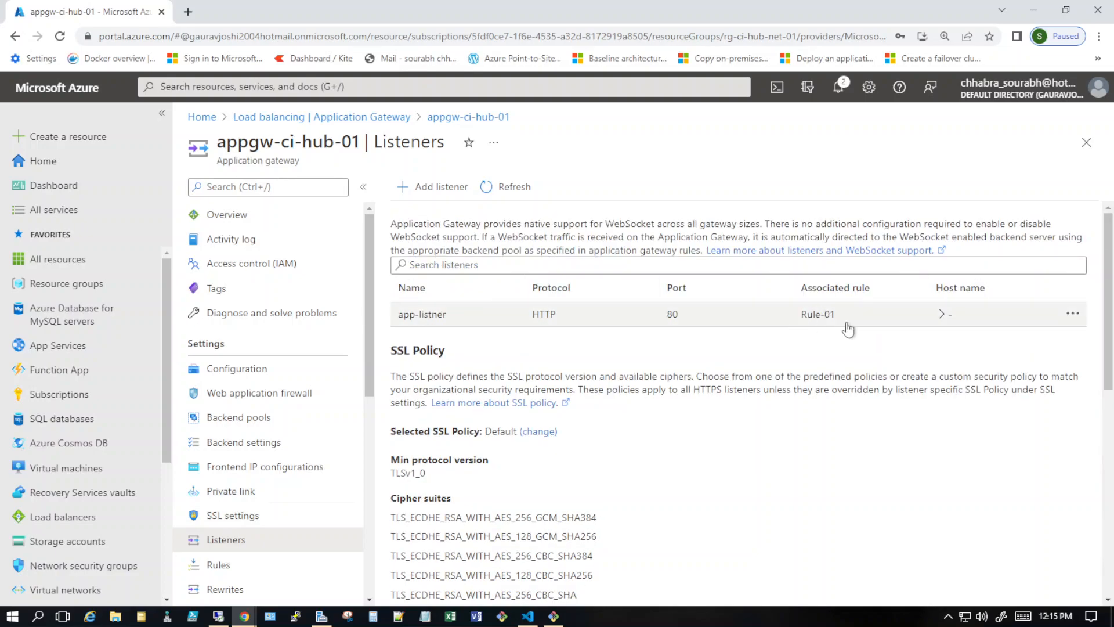
left_click(422, 314)
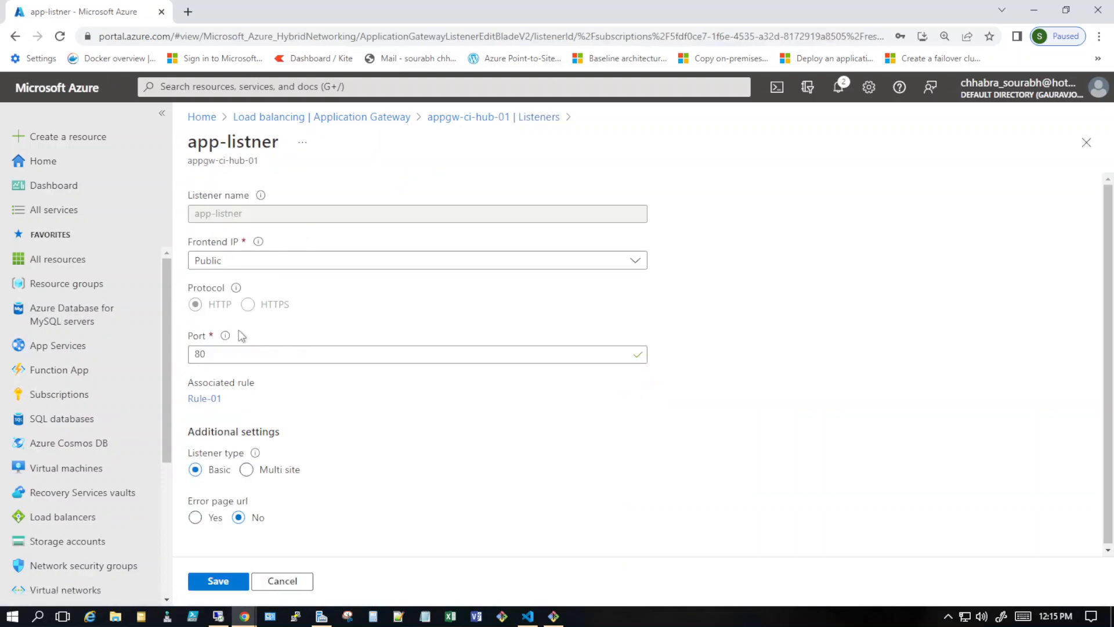
- Return to appgw-ci-hub-01 and examine the backend targets and path-based rules of Rule-01
left_click(385, 117)
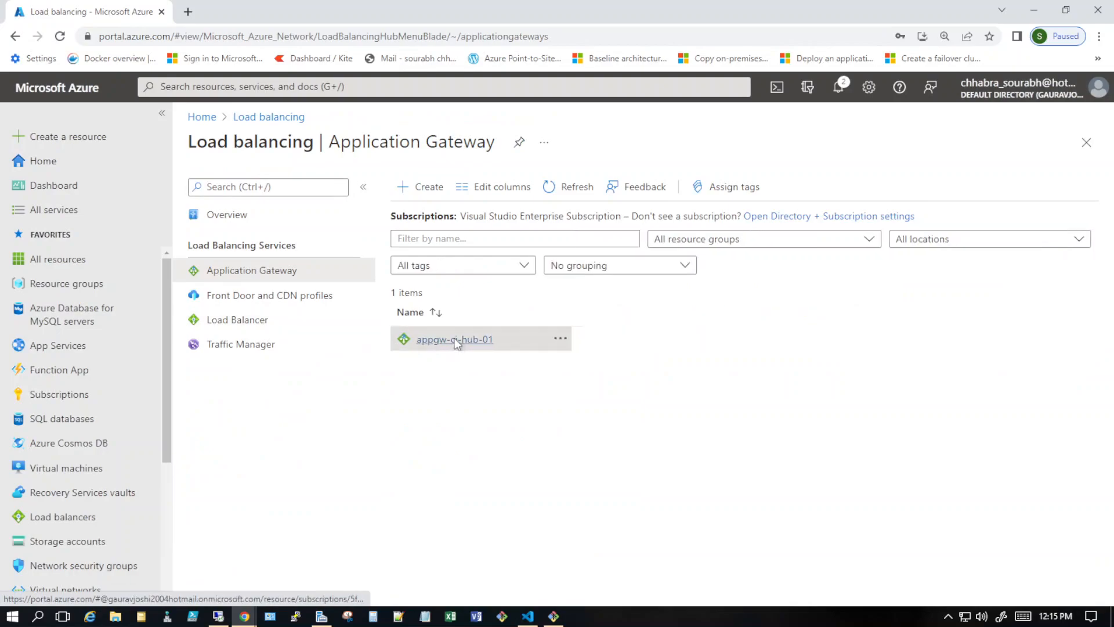
left_click(456, 340)
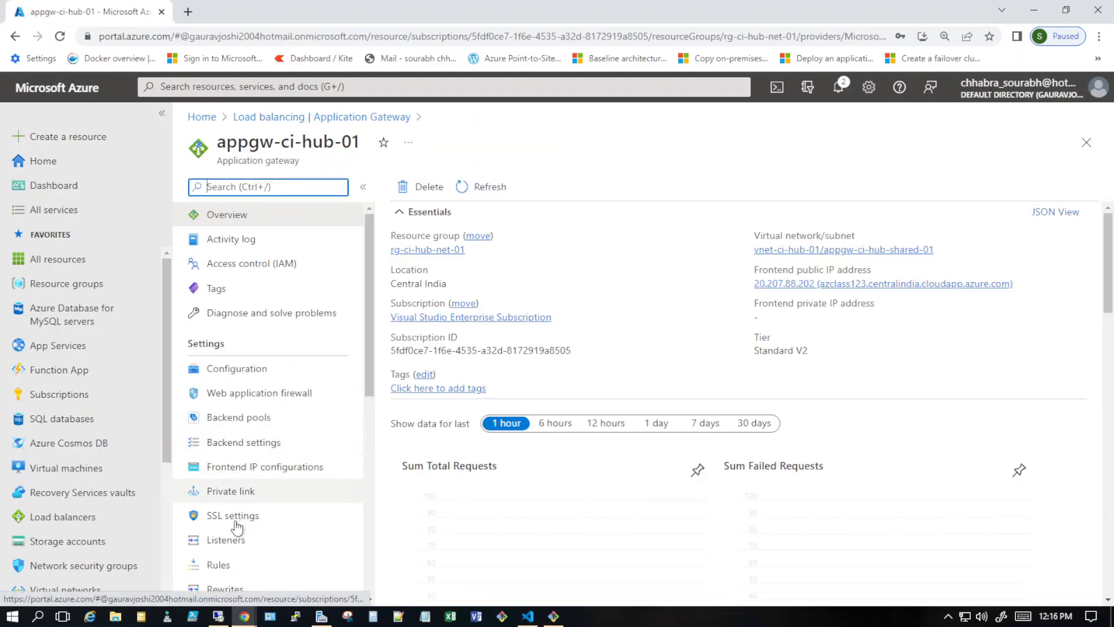
left_click(218, 568)
left_click(416, 271)
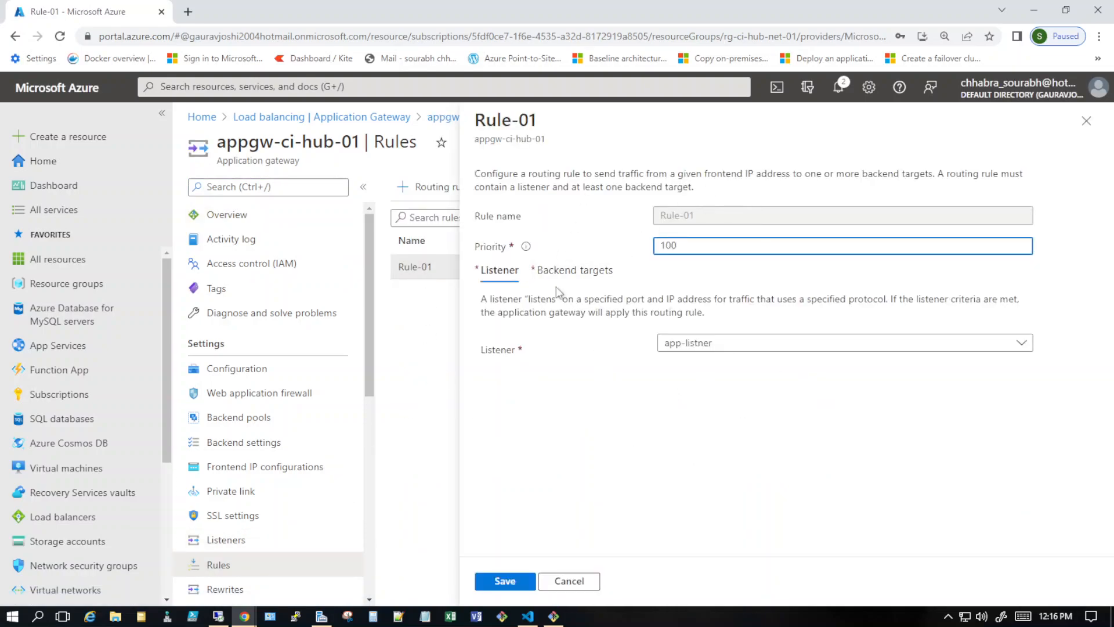
left_click(592, 281)
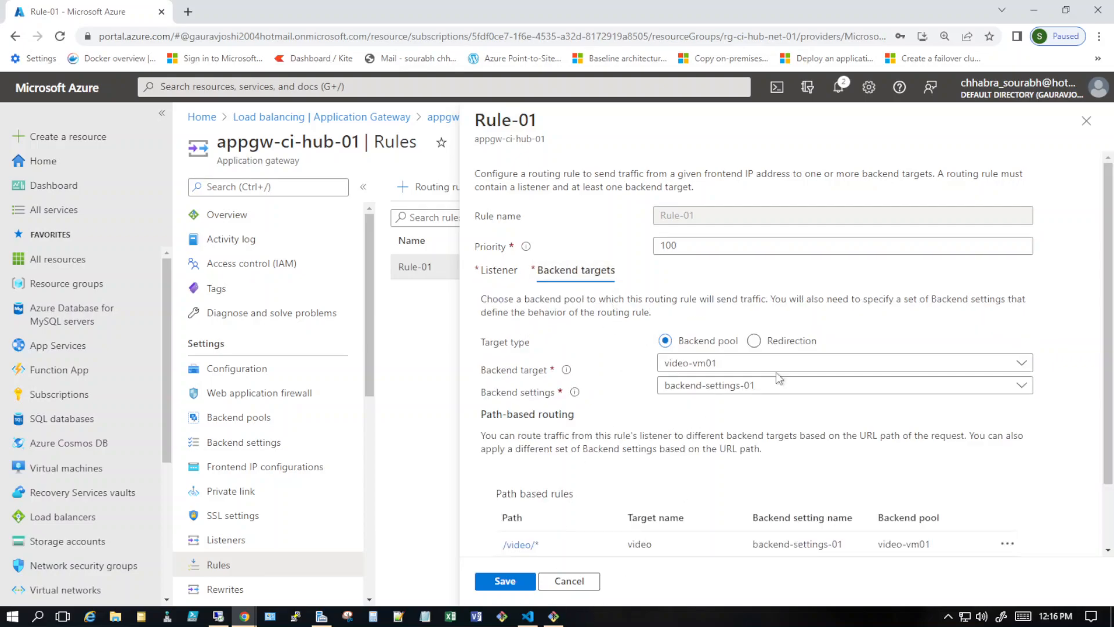
scroll(792, 329, "down", 1)
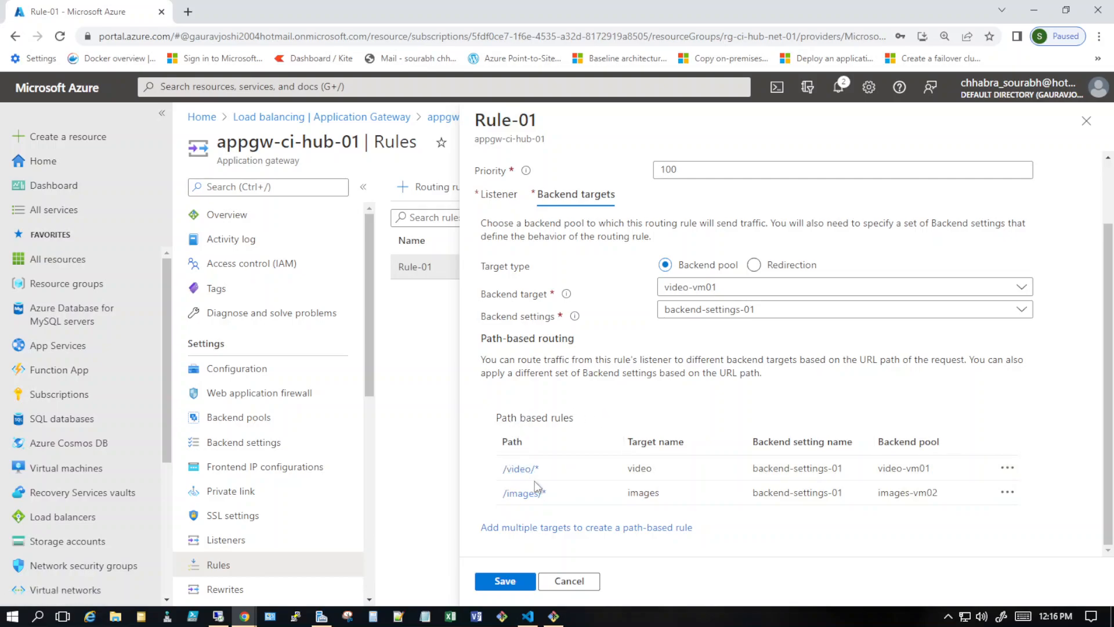
- Try adding another path-based target to Rule-01 with backend-settings-01, check the available backend targets, and discard the new target
left_click(516, 529)
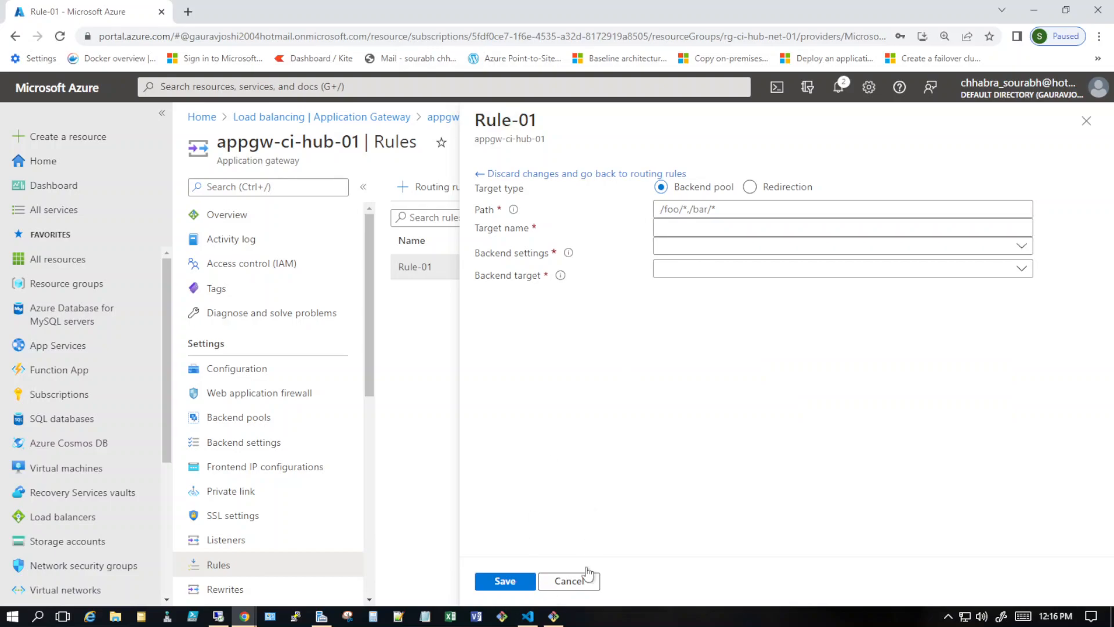
left_click(569, 581)
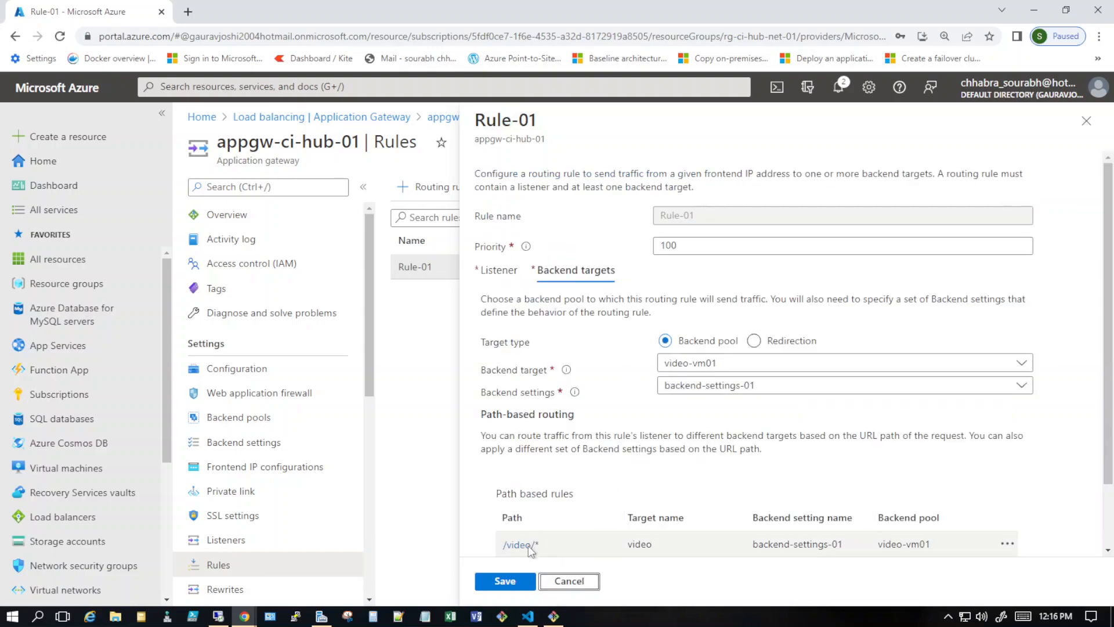
scroll(648, 446, "down", 1)
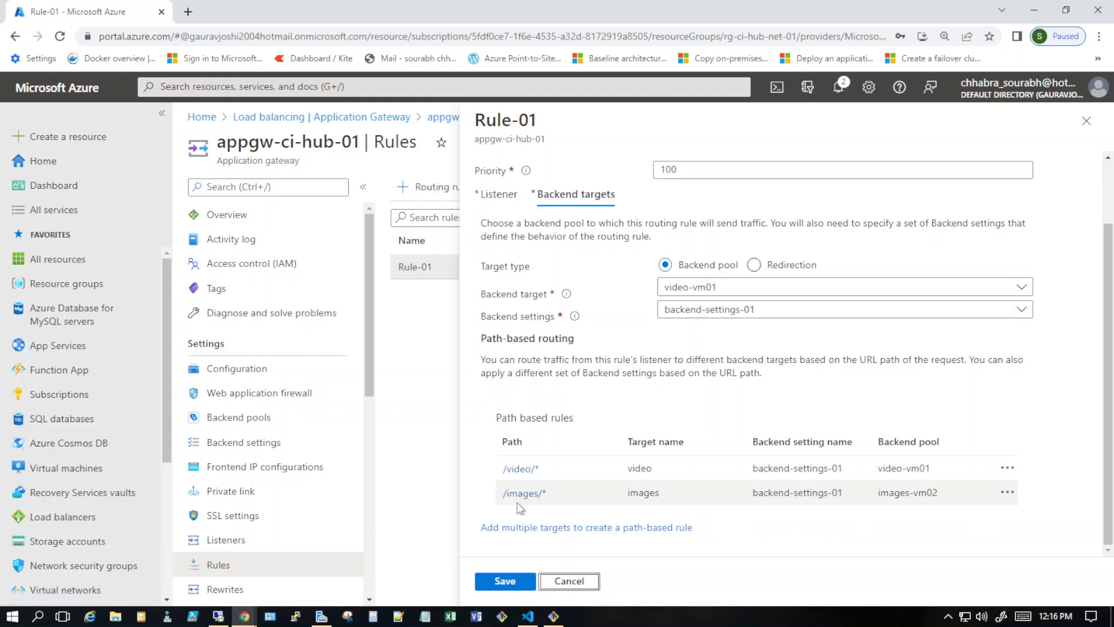
left_click(536, 527)
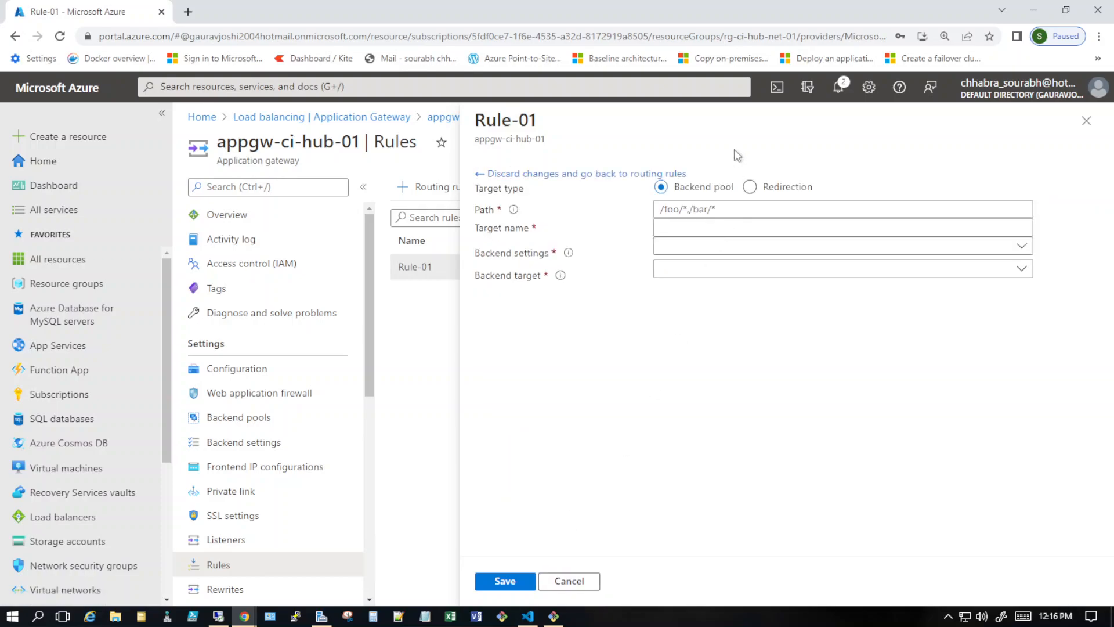
left_click(686, 209)
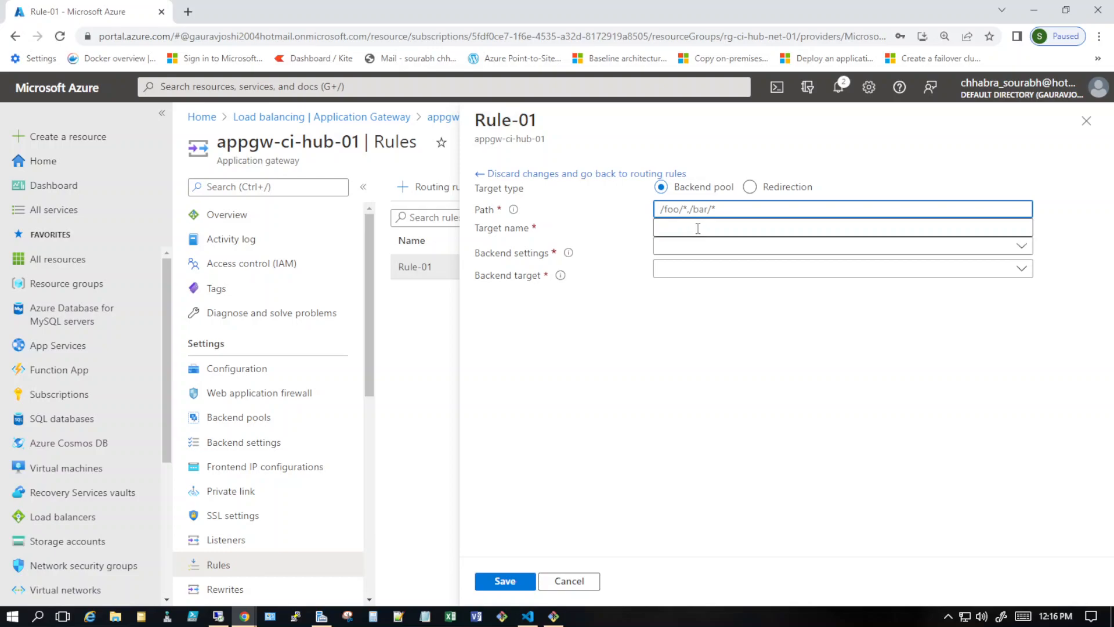
left_click(691, 228)
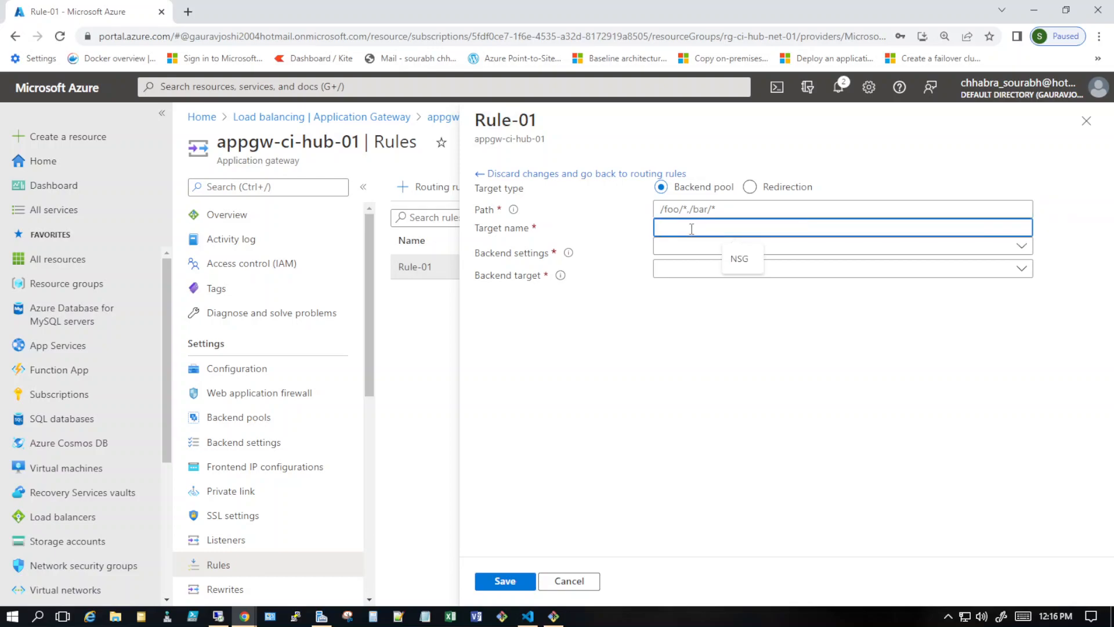
left_click(665, 249)
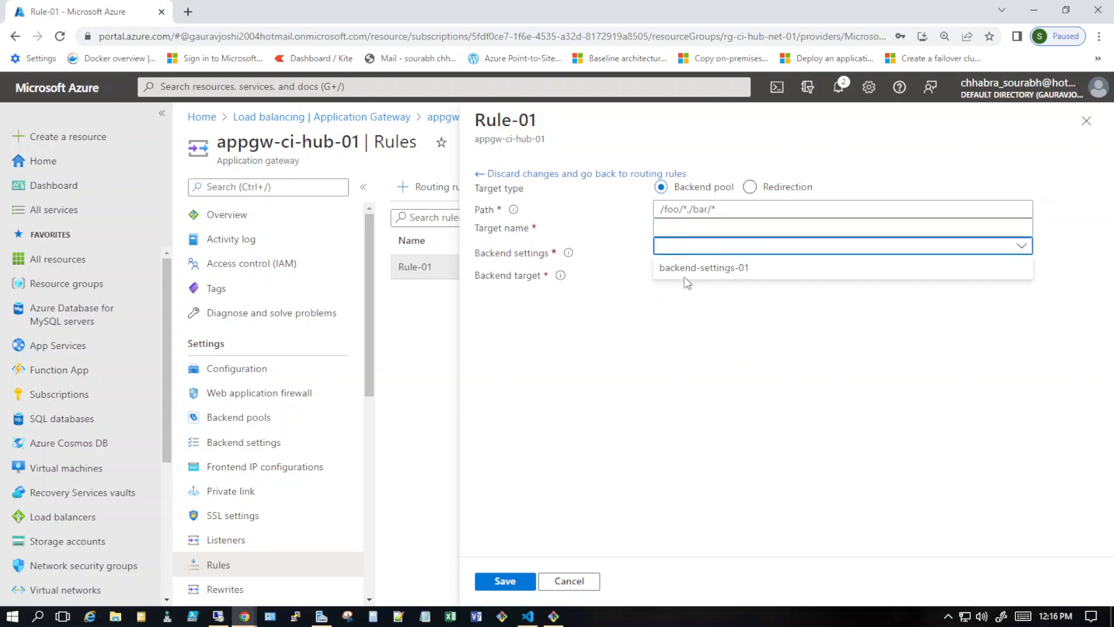
left_click(686, 267)
left_click(667, 269)
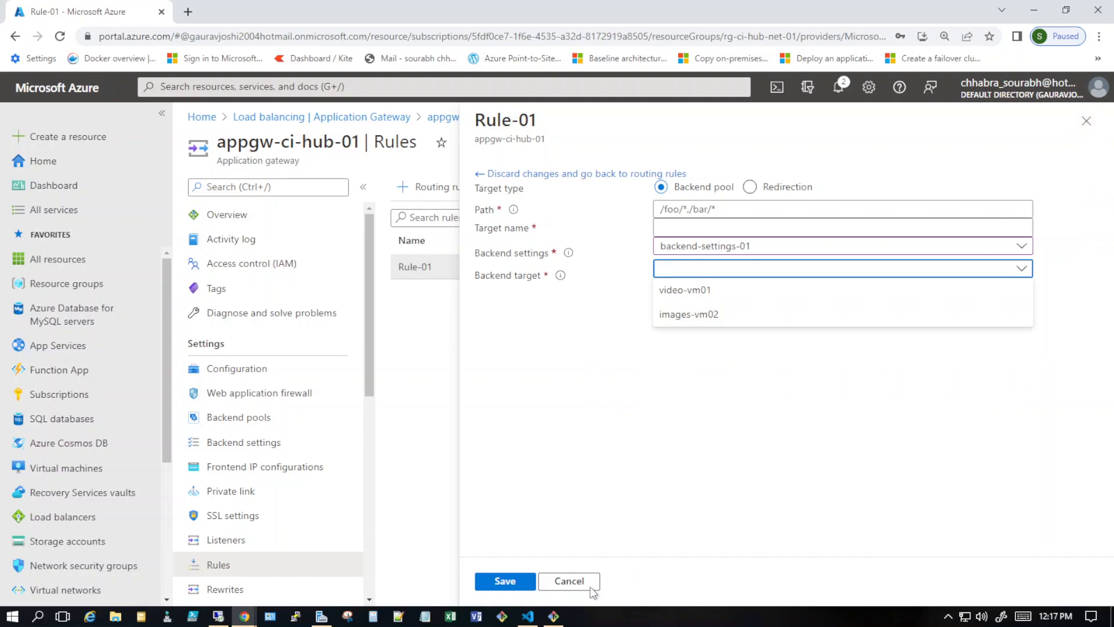
left_click(571, 583)
scroll(864, 471, "down", 2)
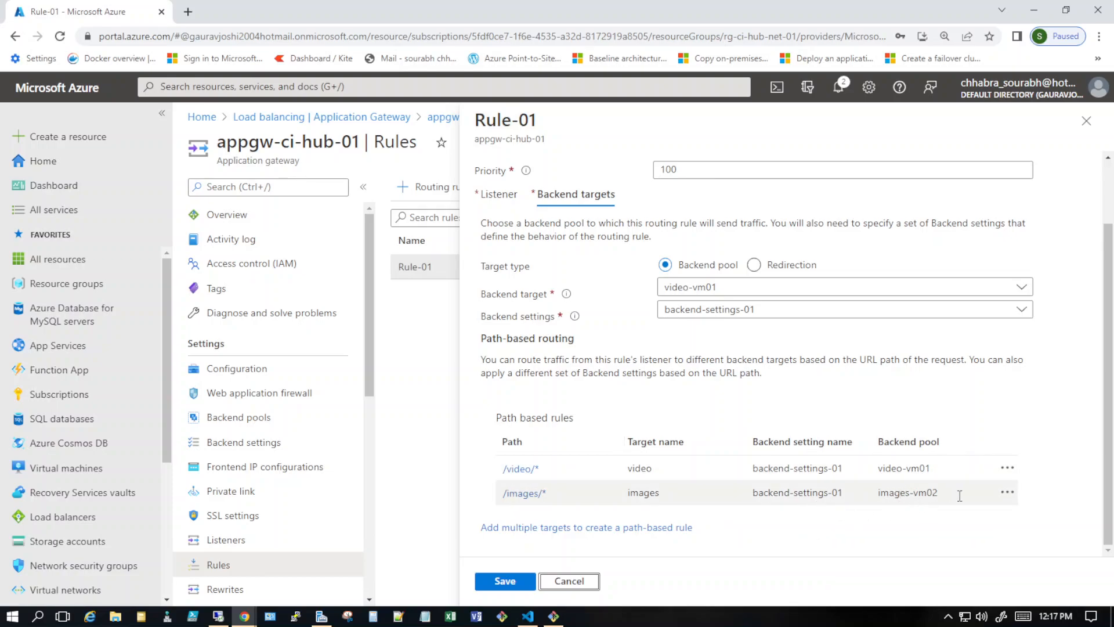
- Open the health probes of appgw-ci-hub-01, discarding the unsaved edits to Rule-01
scroll(371, 441, "down", 3)
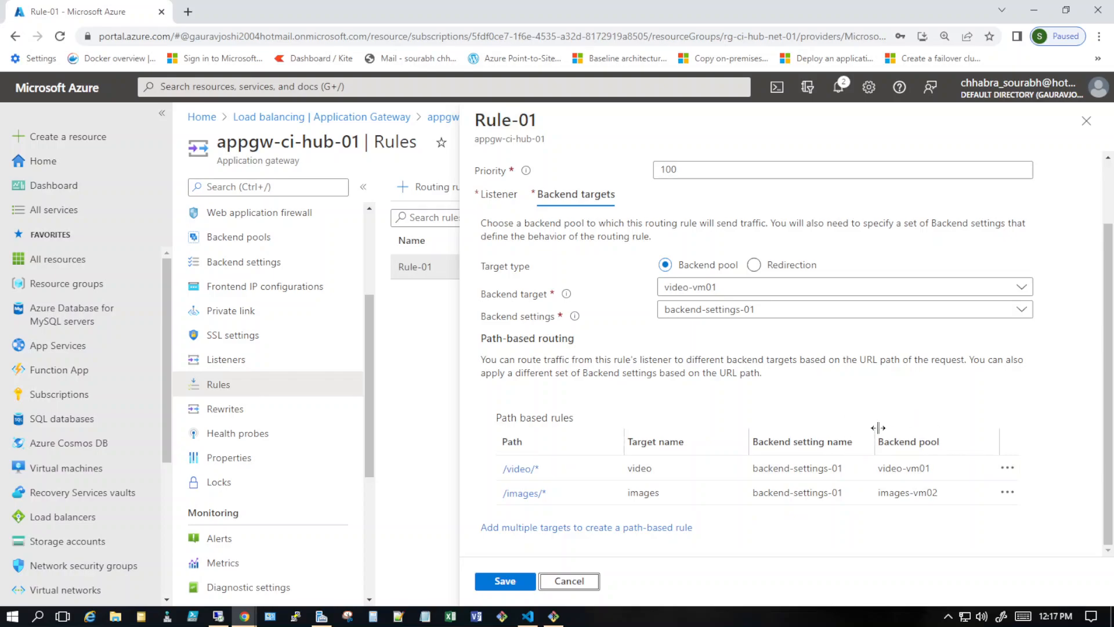
left_click(211, 436)
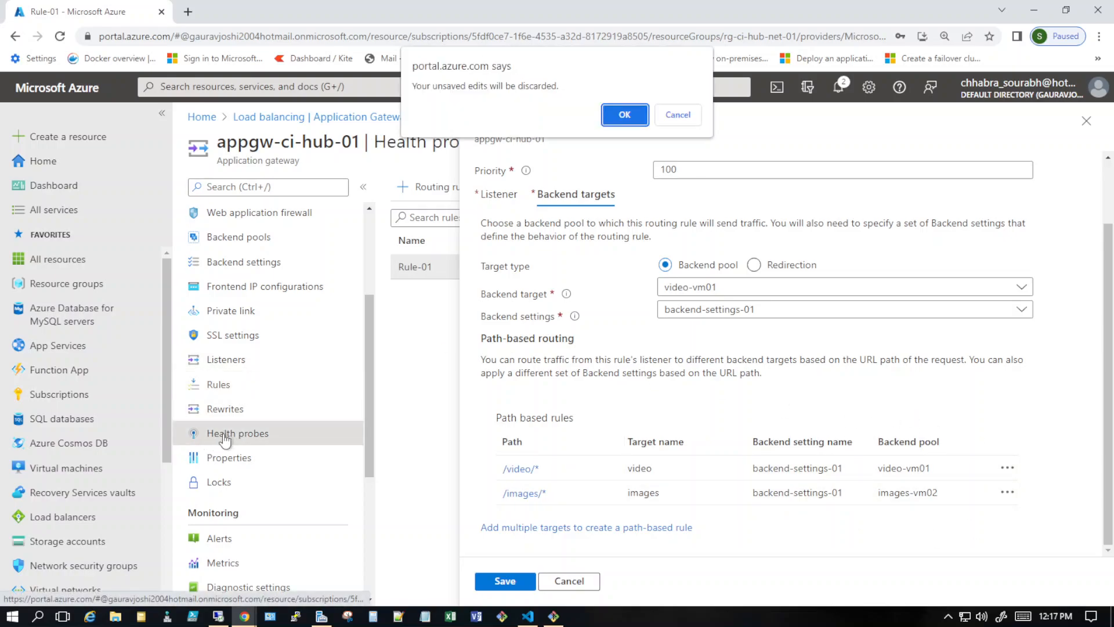
left_click(627, 123)
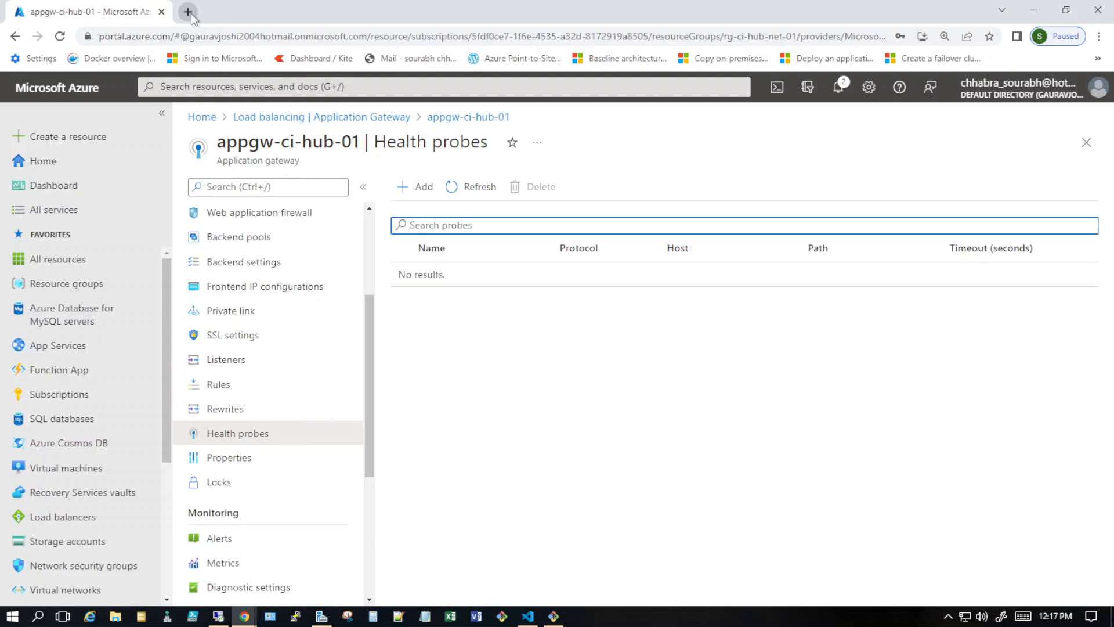
- Open the gateway's frontend public IP address from its overview and review the IP configuration and DNS name label
scroll(338, 315, "up", 3)
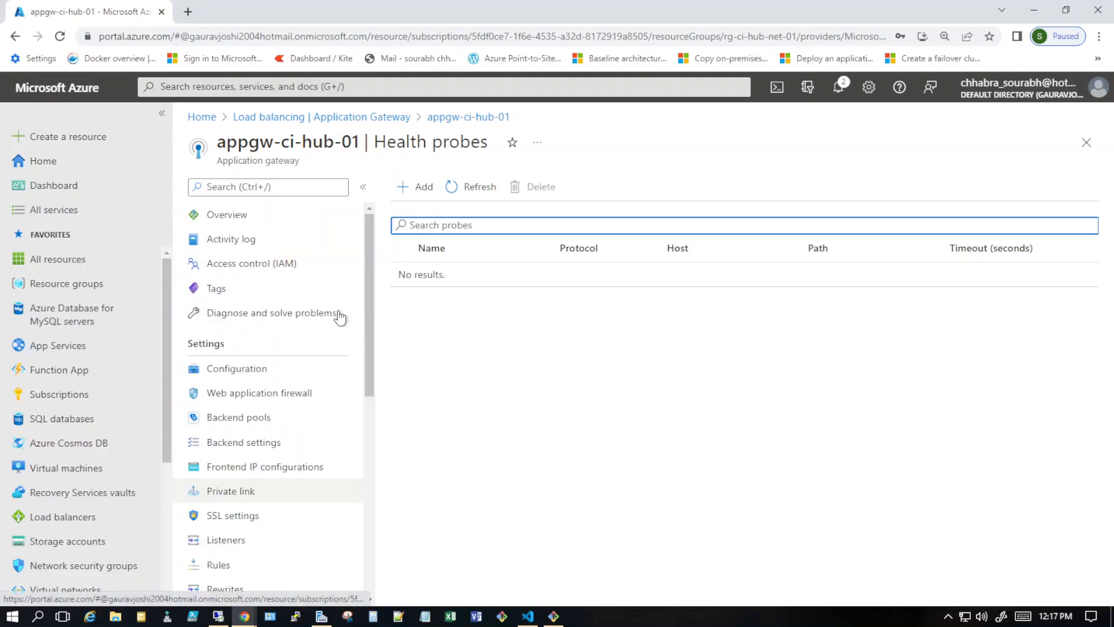
left_click(245, 218)
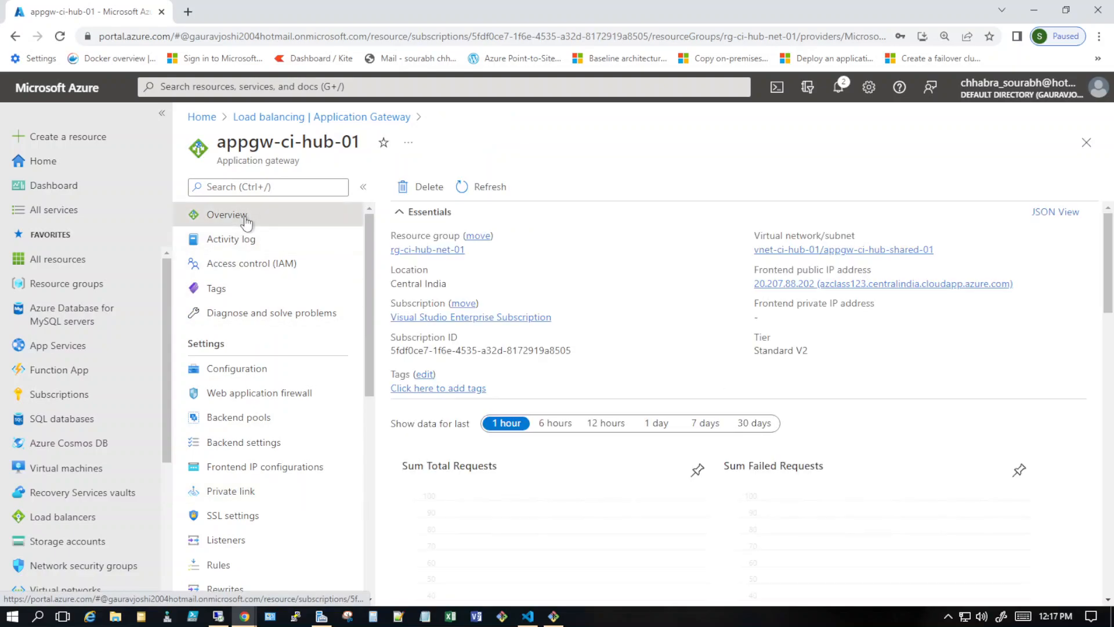
left_click(805, 289)
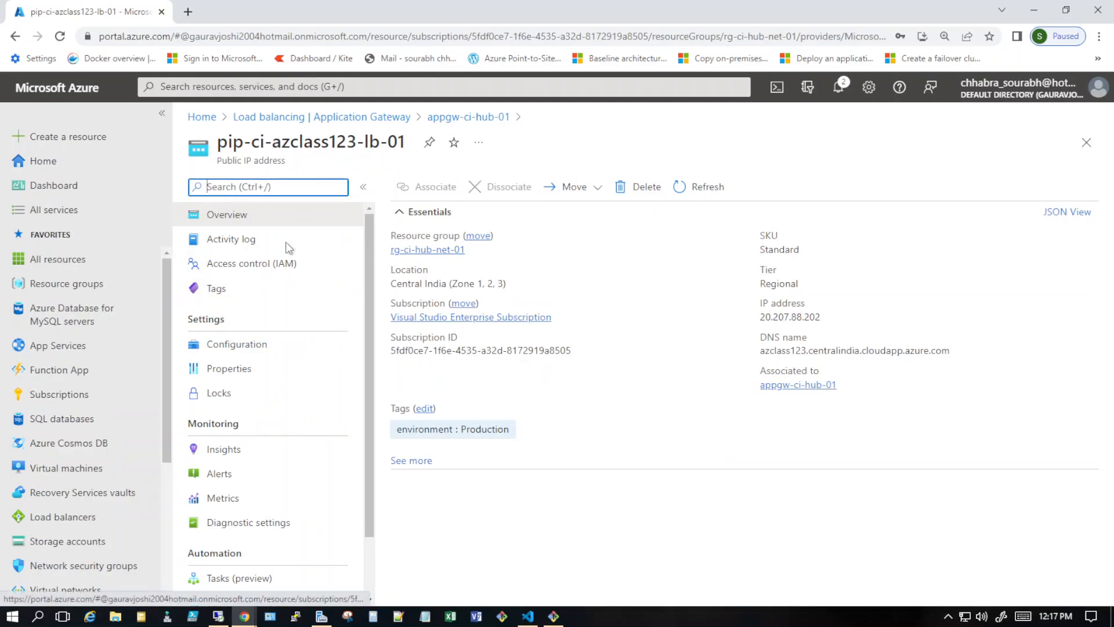
left_click(238, 348)
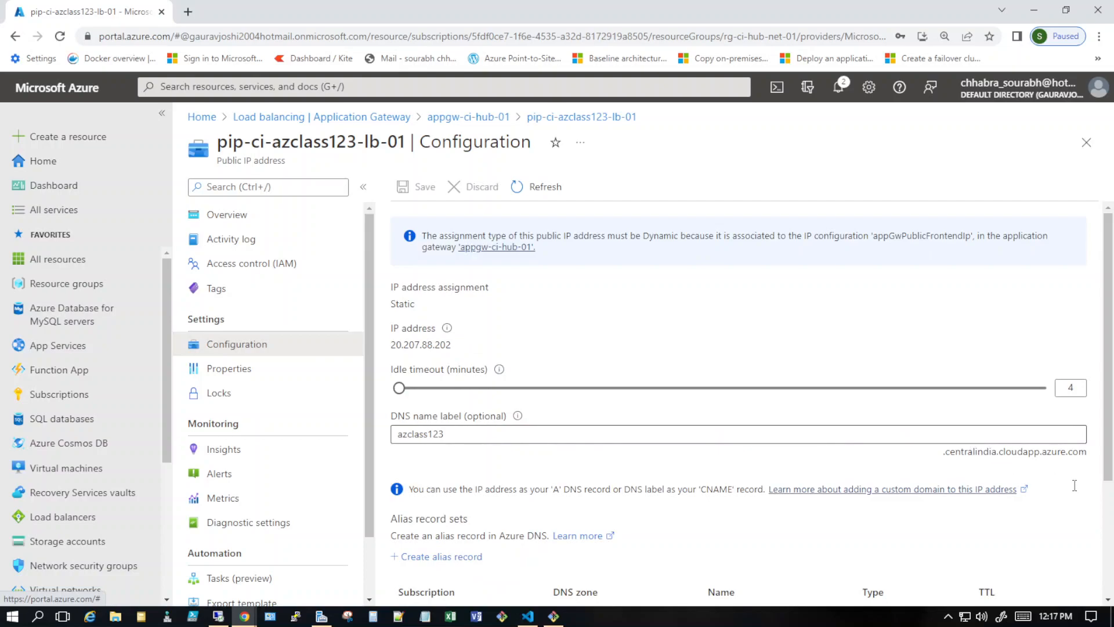
- Copy the frontend public address of appgw-ci-hub-01 from its overview and open azclass123.centralindia.cloudapp.azure.com in a new browser tab
left_click(469, 118)
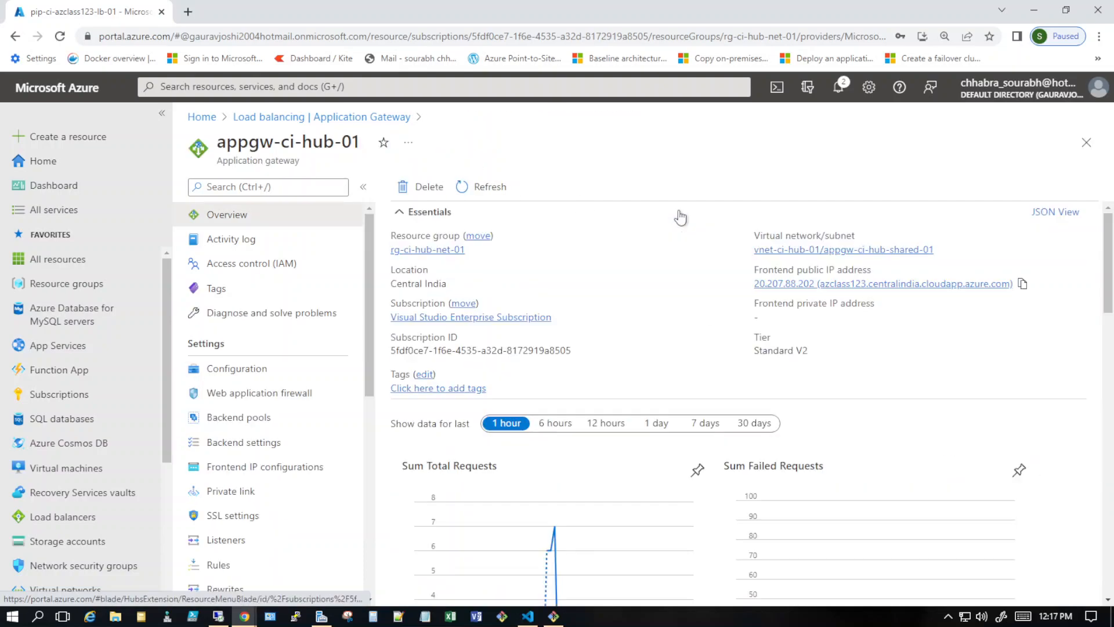
left_click(1022, 286)
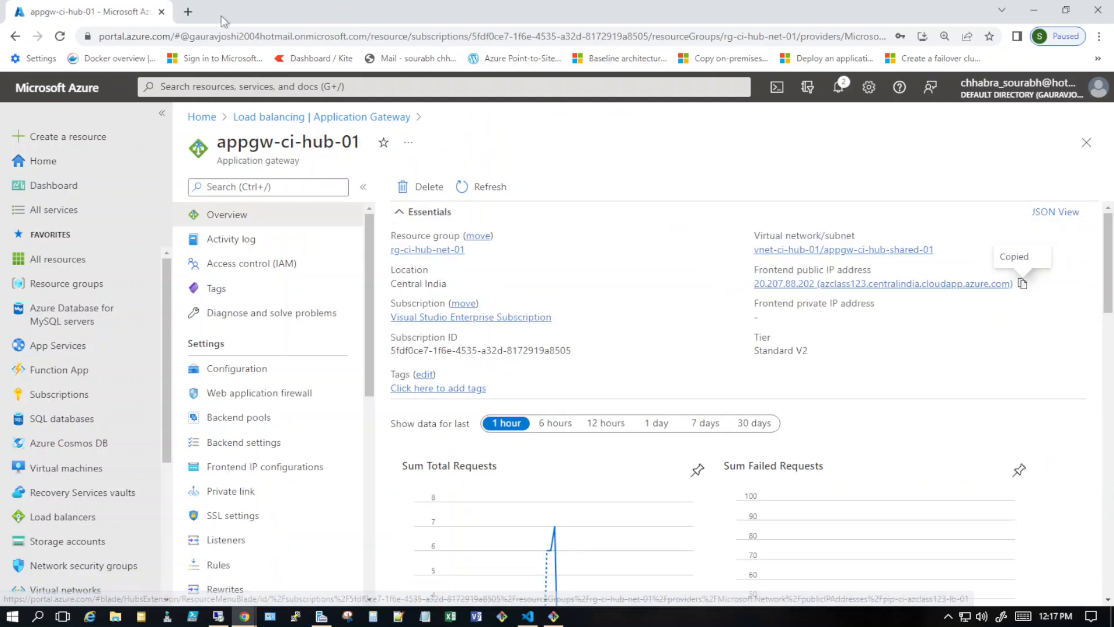
key("ctrl+t")
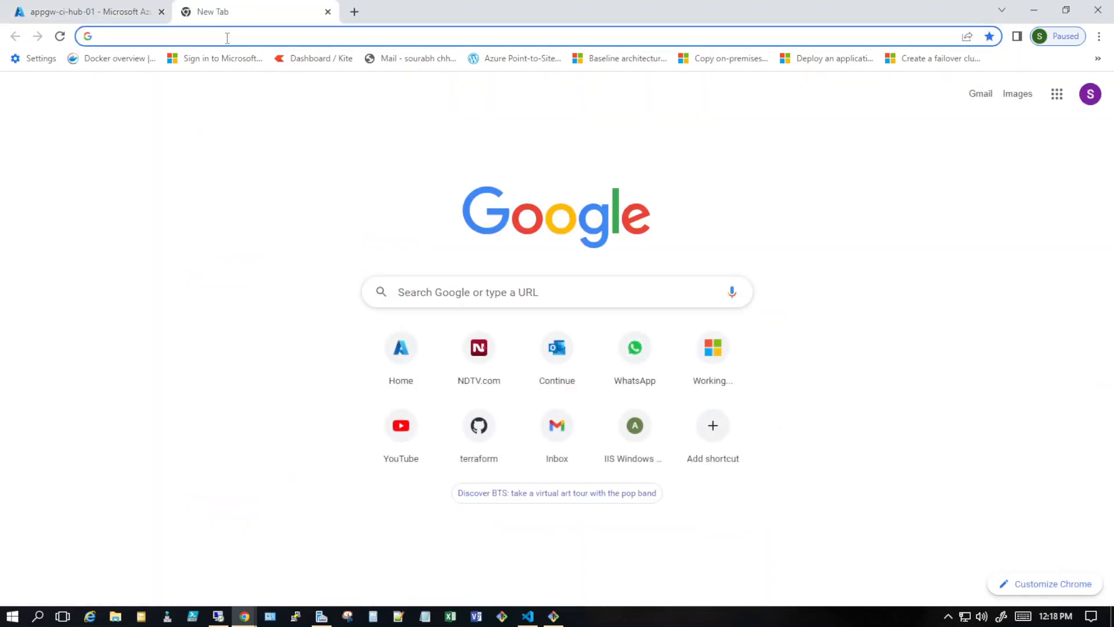
left_click(207, 38)
key("ctrl+v")
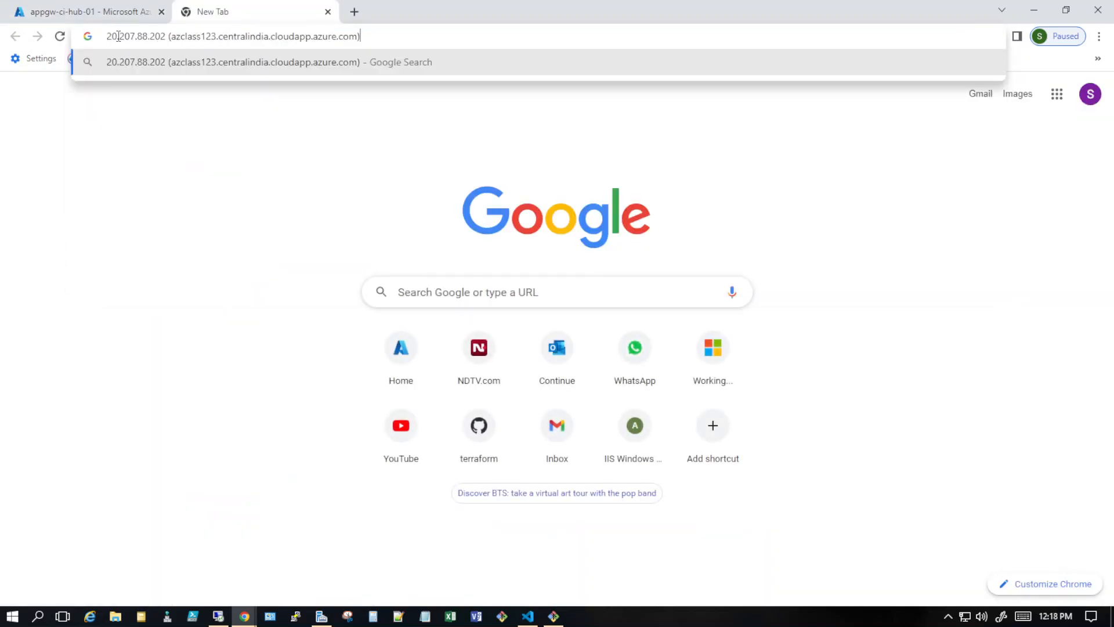
left_click_drag(171, 37, 106, 38)
key("Delete")
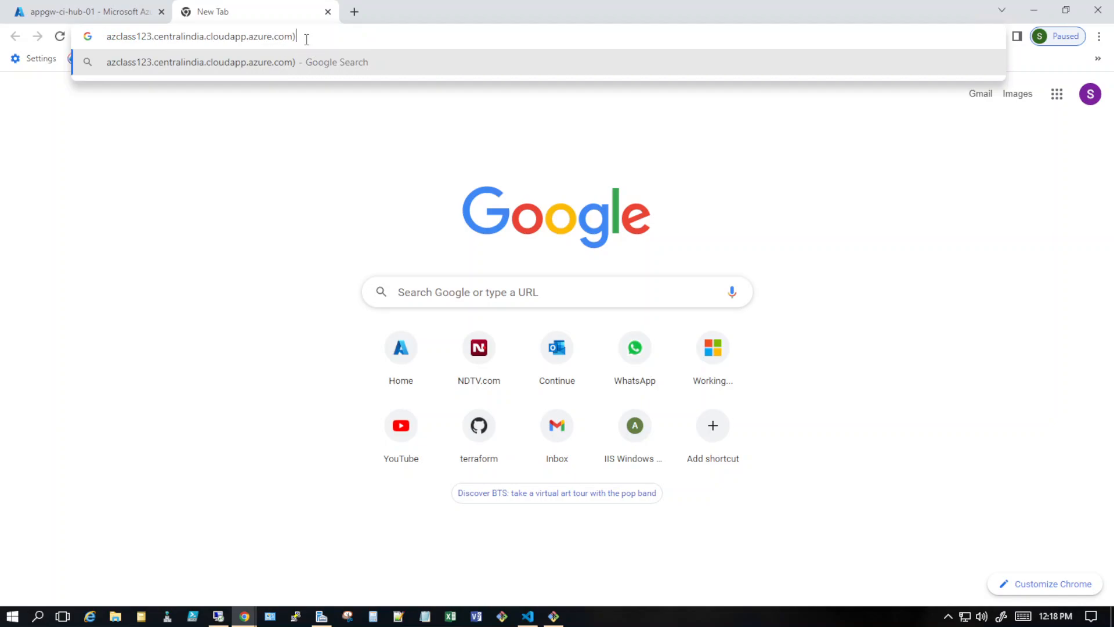
key("BackSpace")
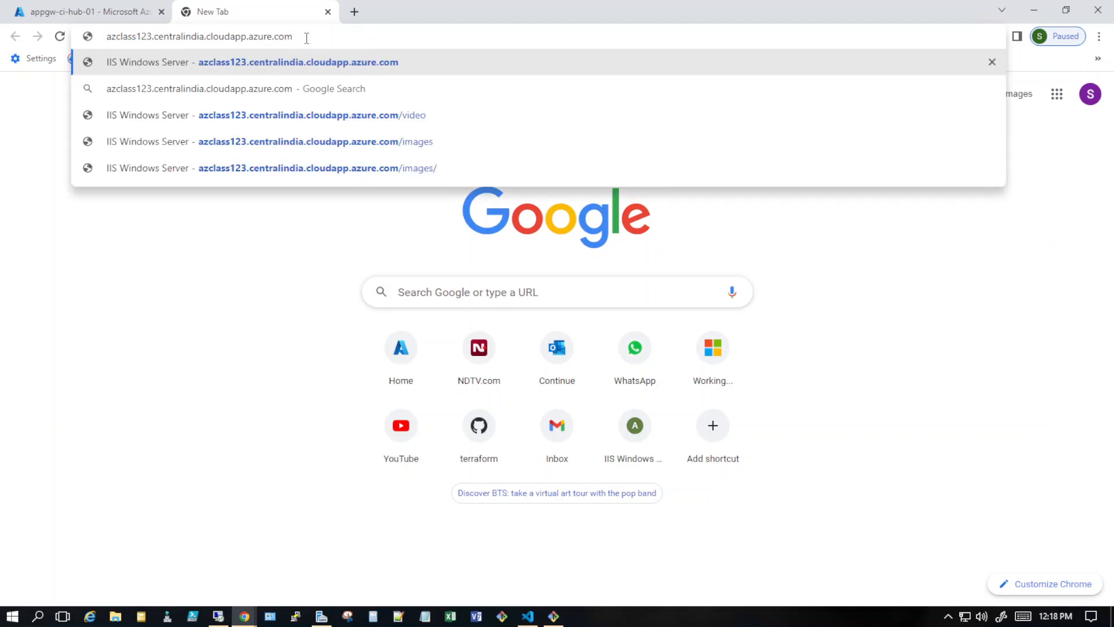
key("Return")
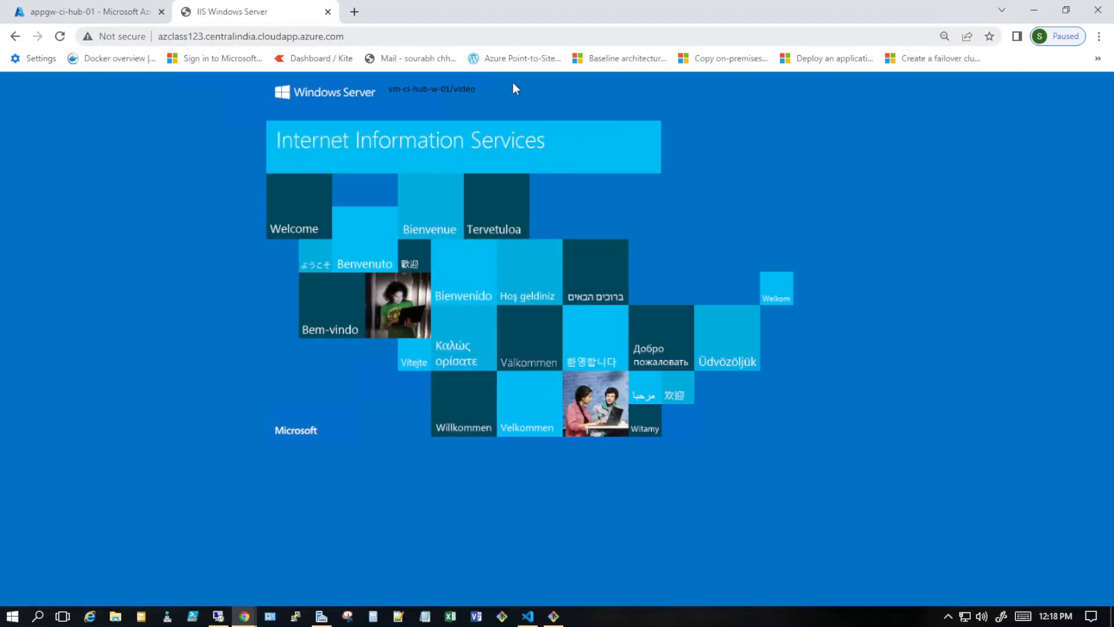
- Test the video path rule by loading azclass123.centralindia.cloudapp.azure.com/video
left_click(352, 36)
left_click(352, 36)
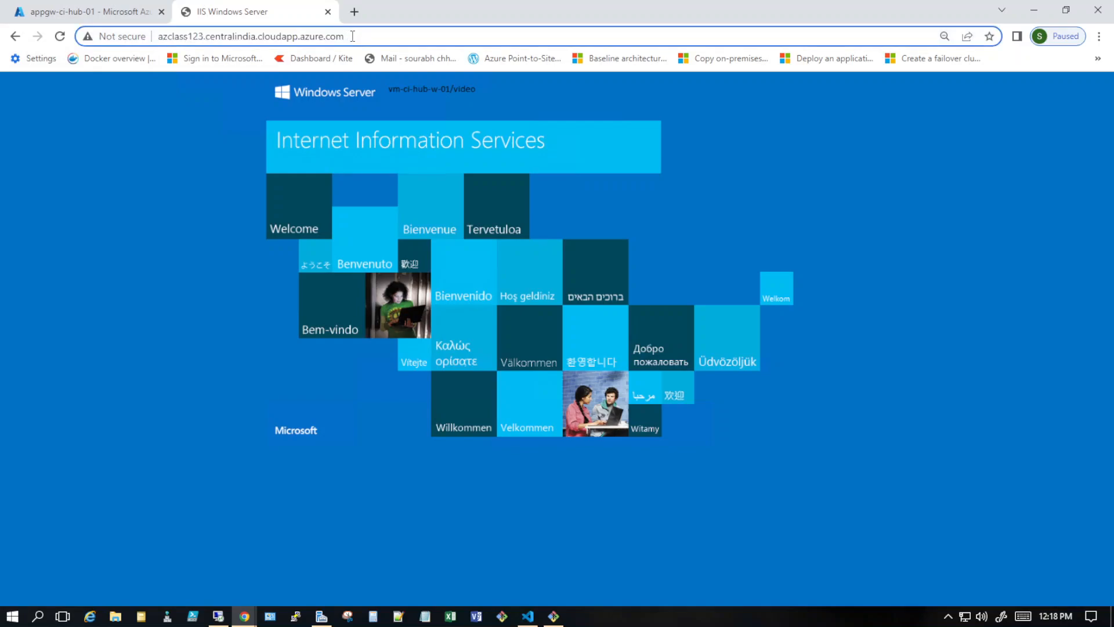
type("/video")
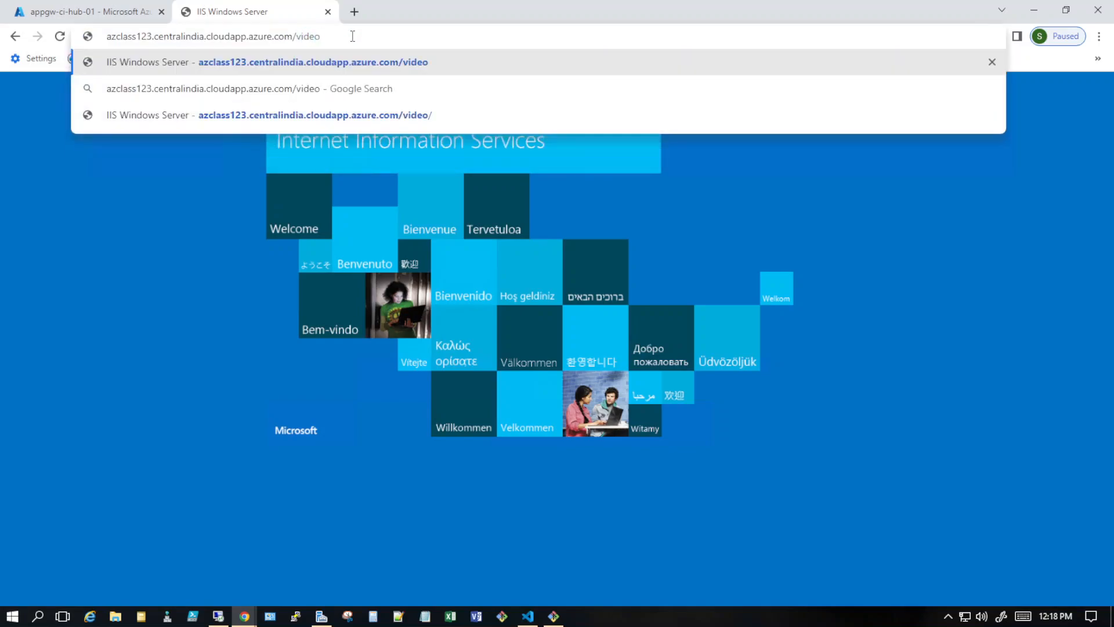
key("Return")
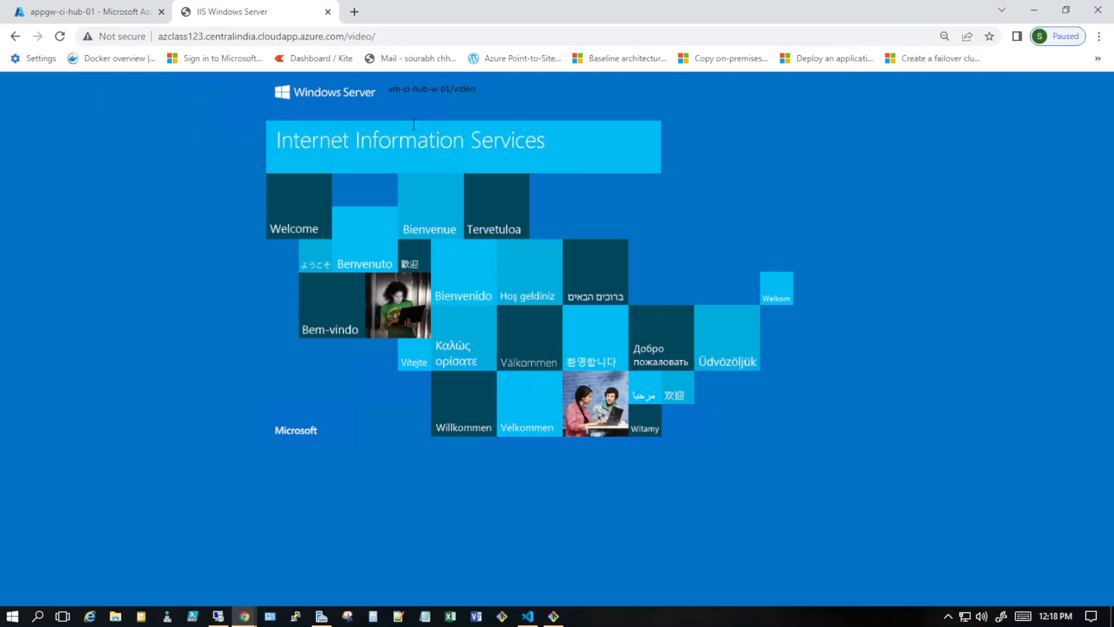
- Test the images path rule by replacing video with images in the address and loading azclass123.centralindia.cloudapp.azure.com/images
left_click(376, 36)
left_click(352, 36)
left_click_drag(348, 35, 405, 38)
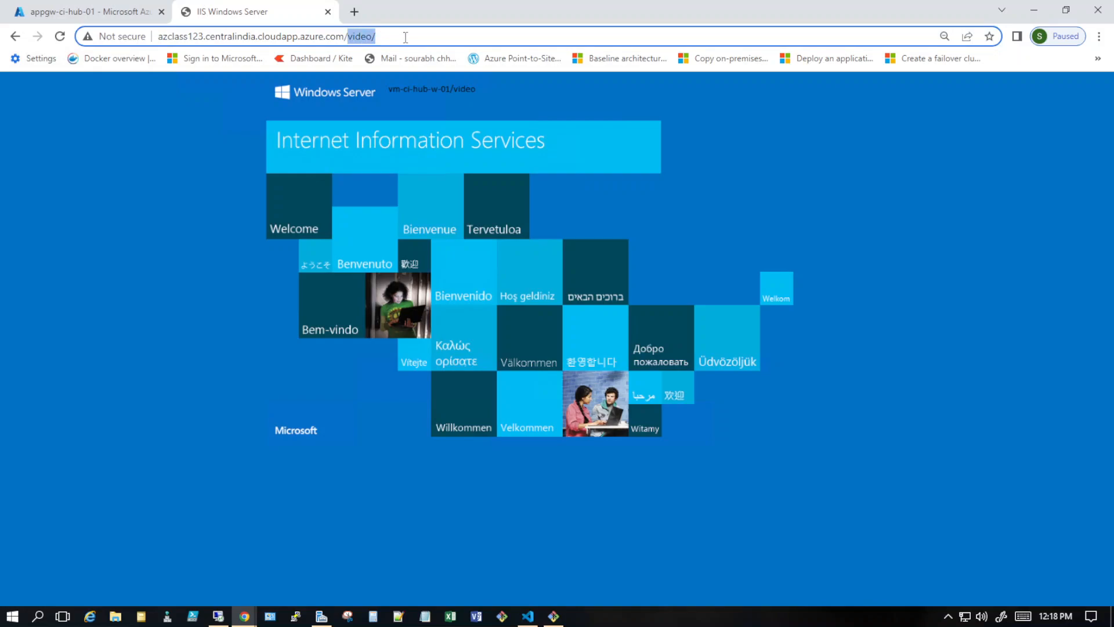
type("images")
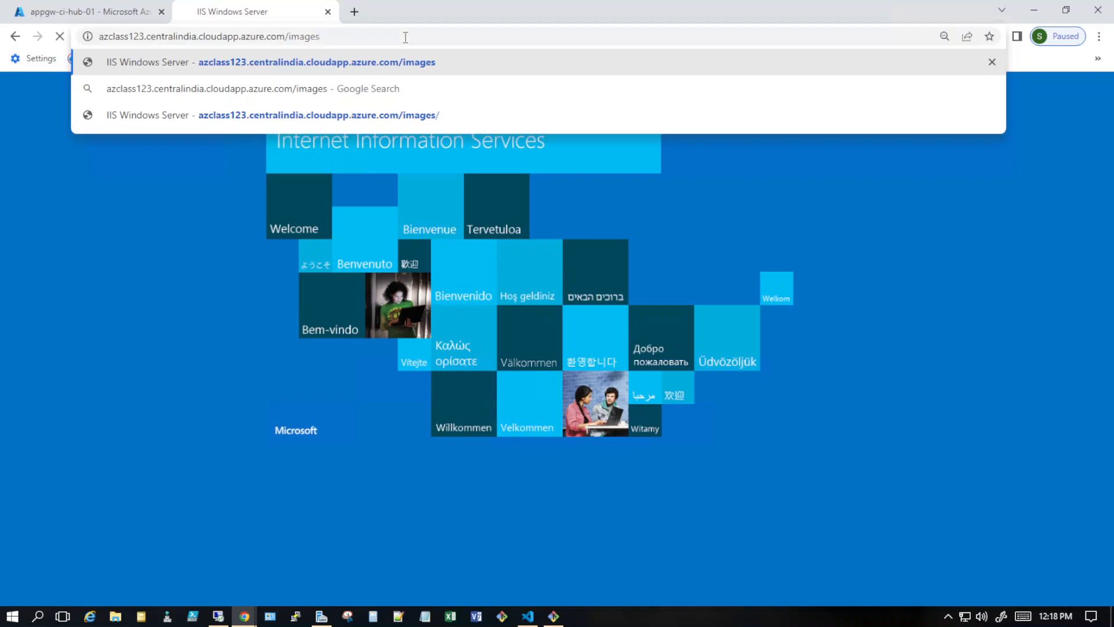
key("Return")
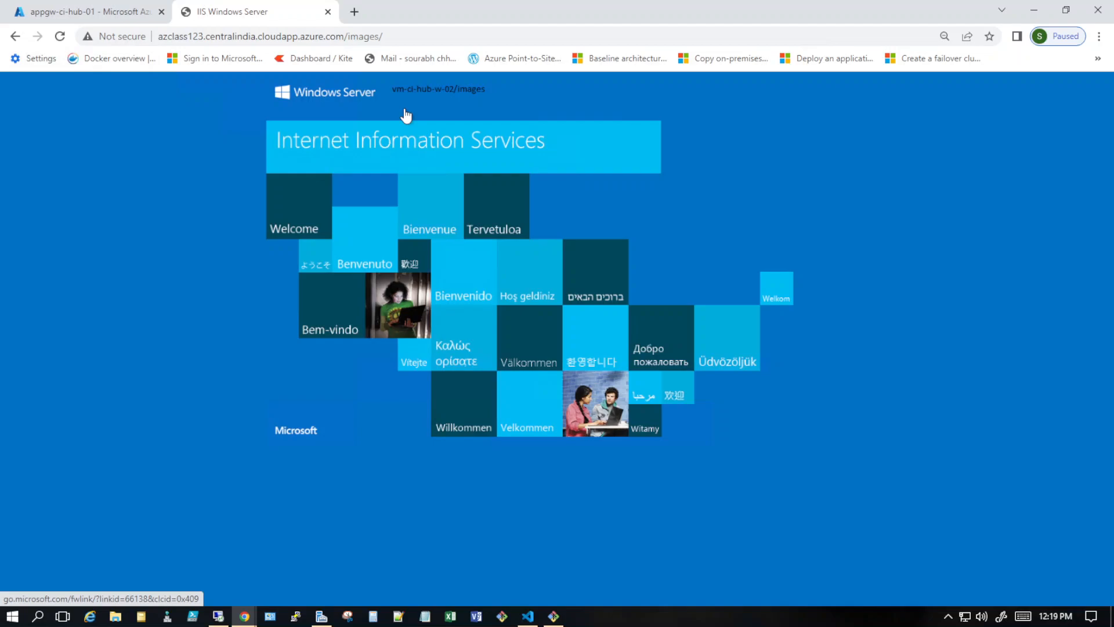
mouse_move(428, 11)
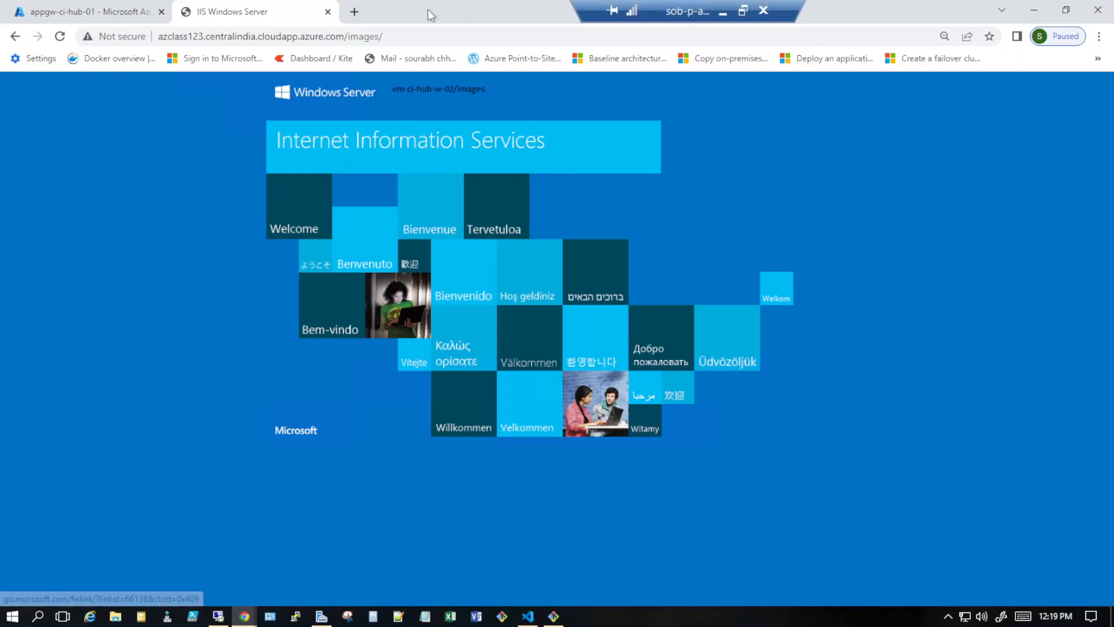